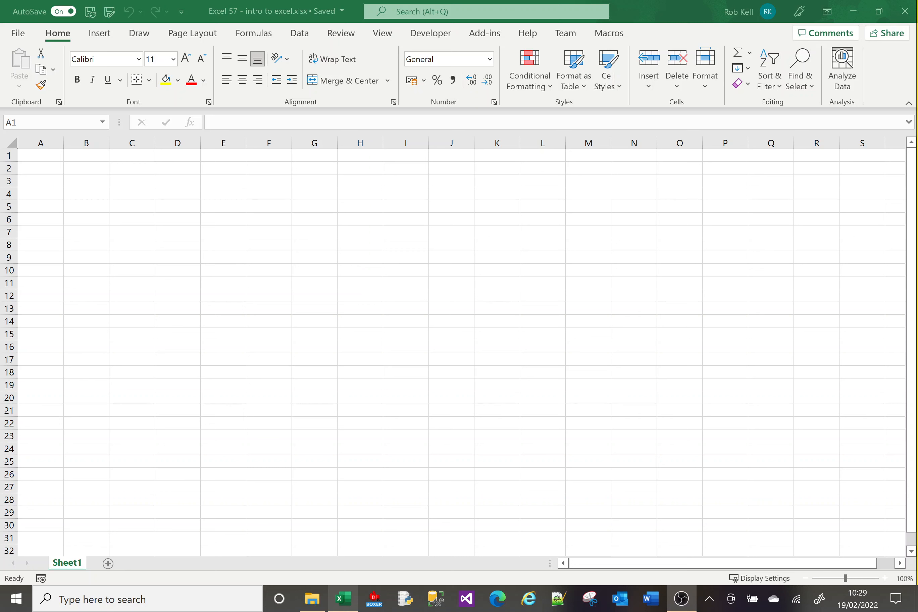
Examine the available commands for file handling, inserting, drawing, page layout, data and home formatting
{"action": "left_click", "coordinate": [44, 153]}
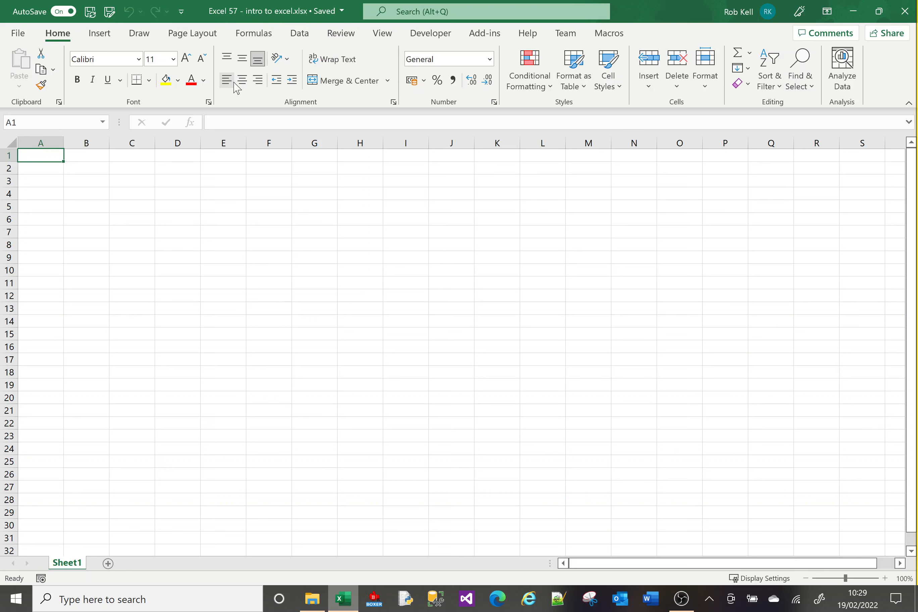
{"action": "left_click", "coordinate": [130, 247]}
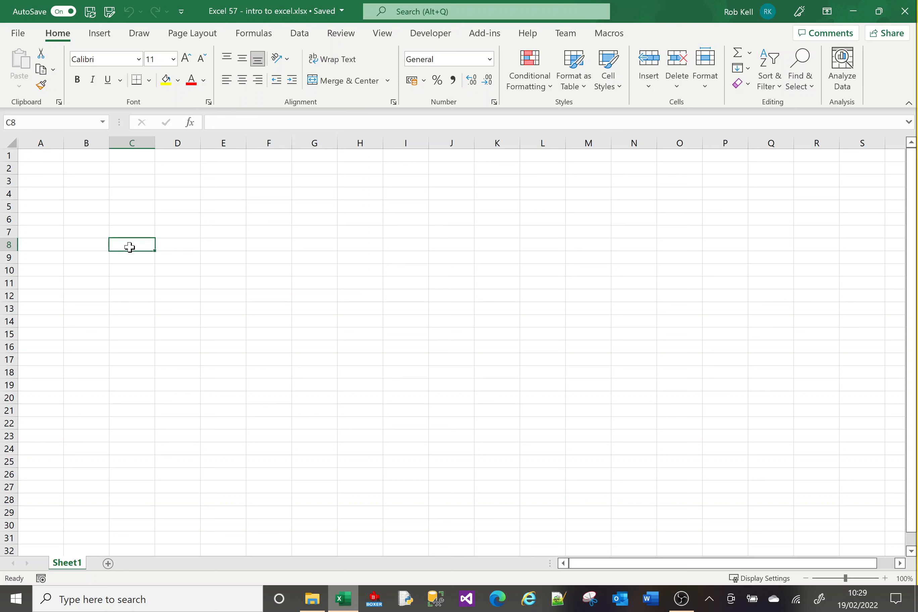
{"action": "left_click", "coordinate": [44, 157]}
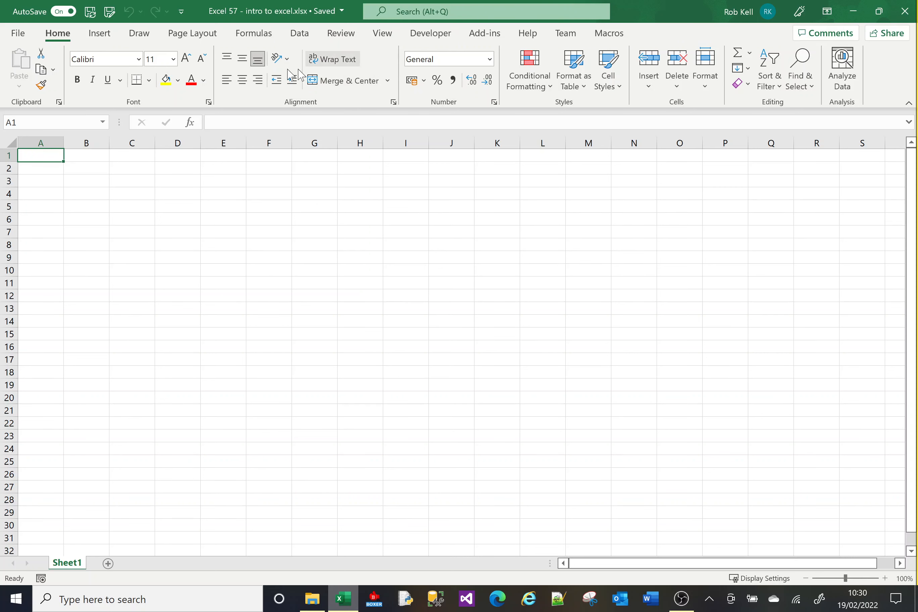
{"action": "left_click", "coordinate": [103, 35]}
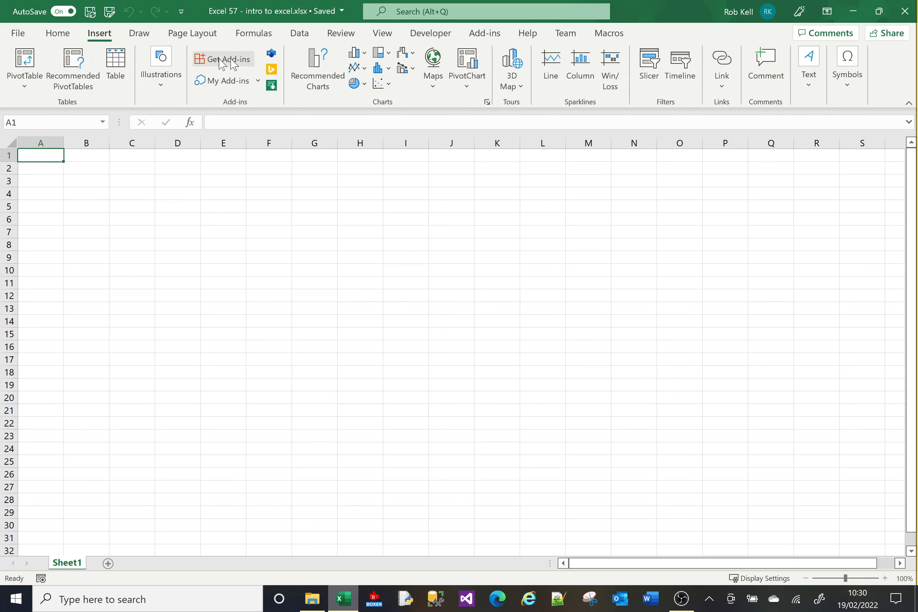
{"action": "left_click", "coordinate": [146, 35]}
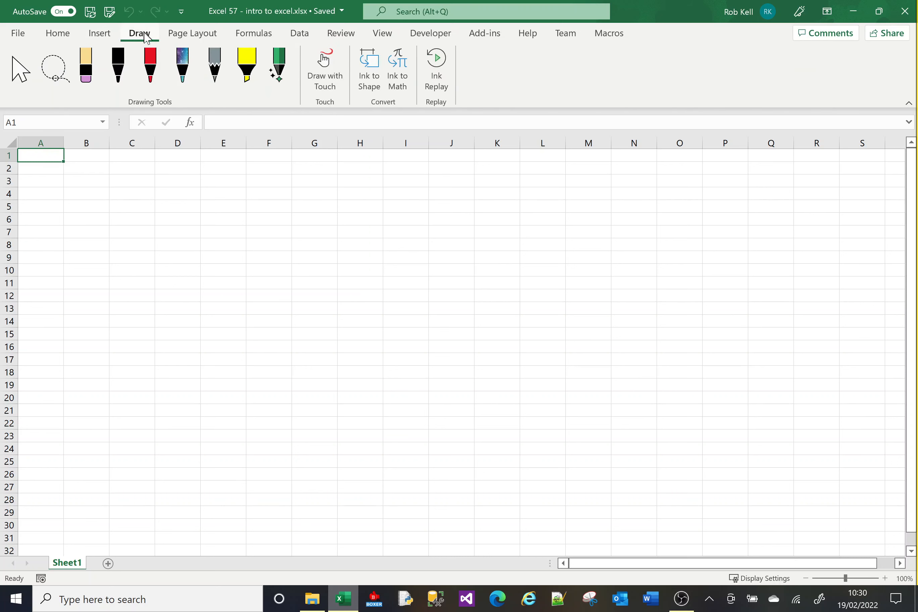
{"action": "left_click", "coordinate": [196, 36]}
{"action": "left_click", "coordinate": [66, 33]}
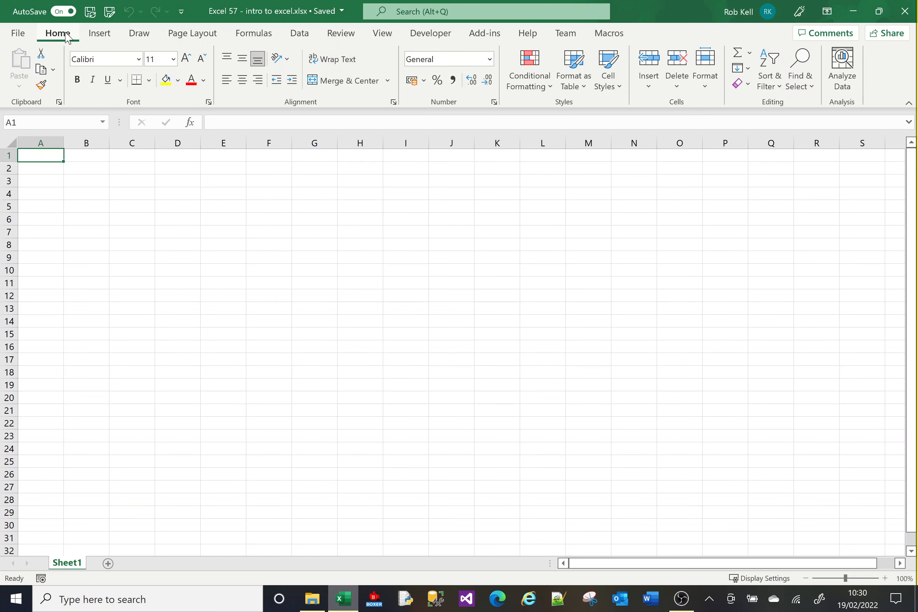
{"action": "left_click", "coordinate": [20, 35]}
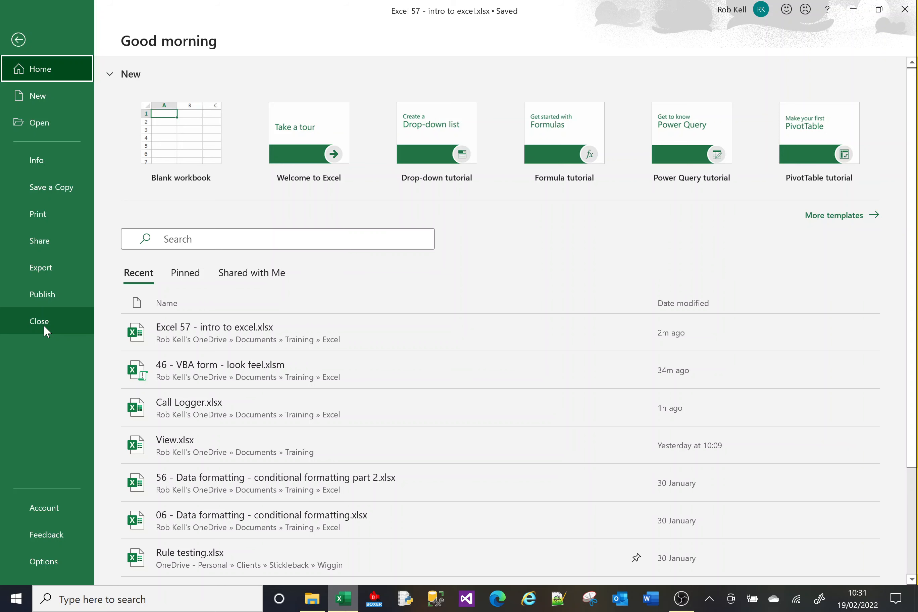
{"action": "left_click", "coordinate": [18, 39]}
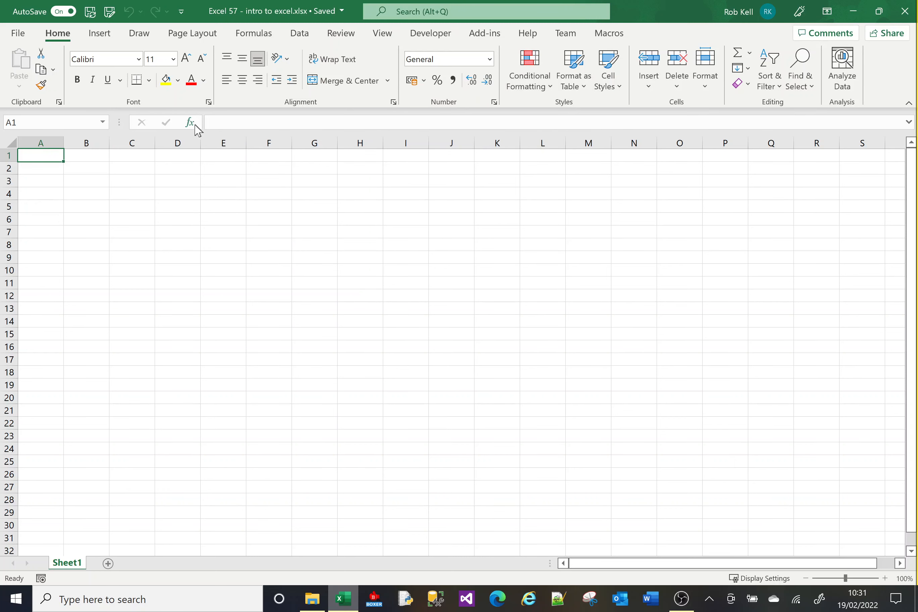
{"action": "left_click", "coordinate": [101, 37]}
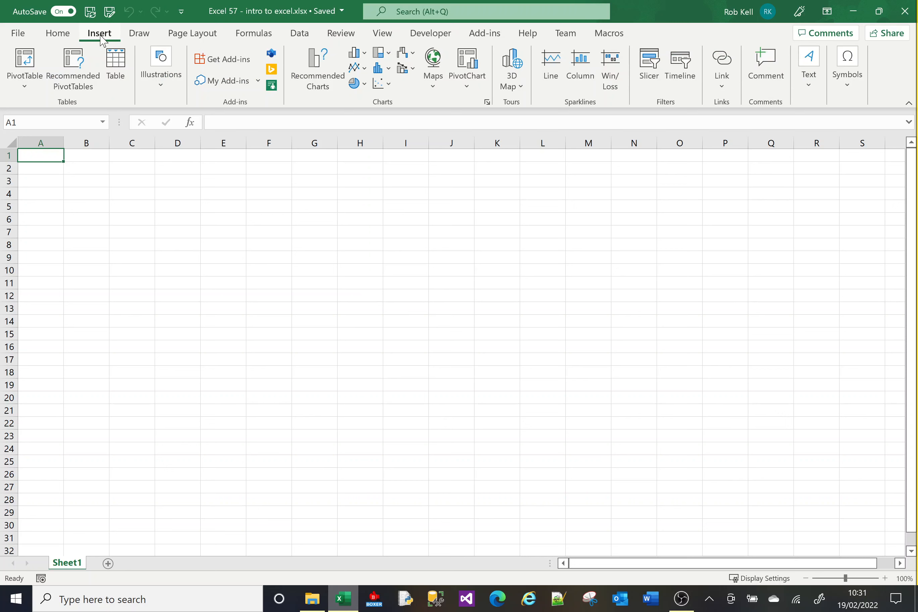
{"action": "left_click", "coordinate": [203, 35]}
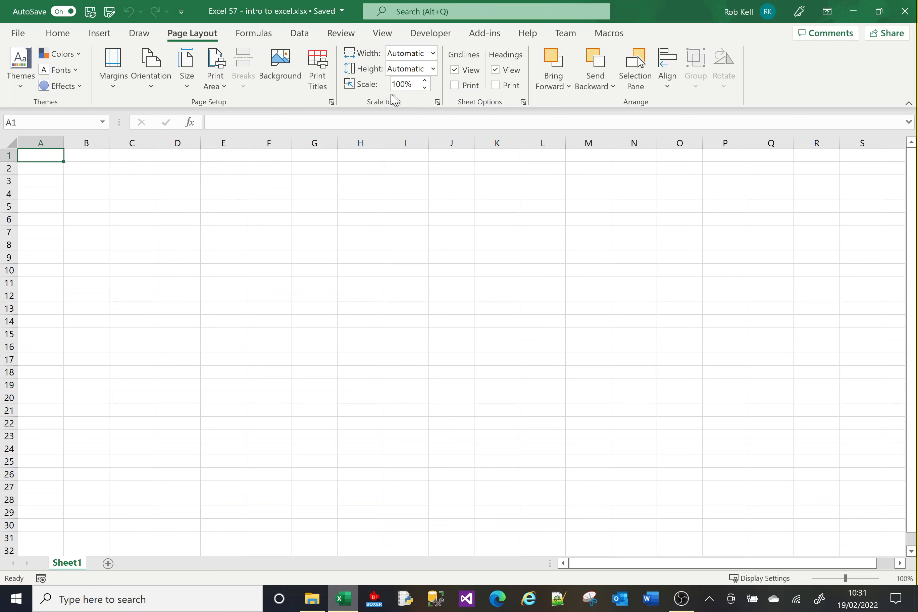
{"action": "left_click", "coordinate": [300, 39]}
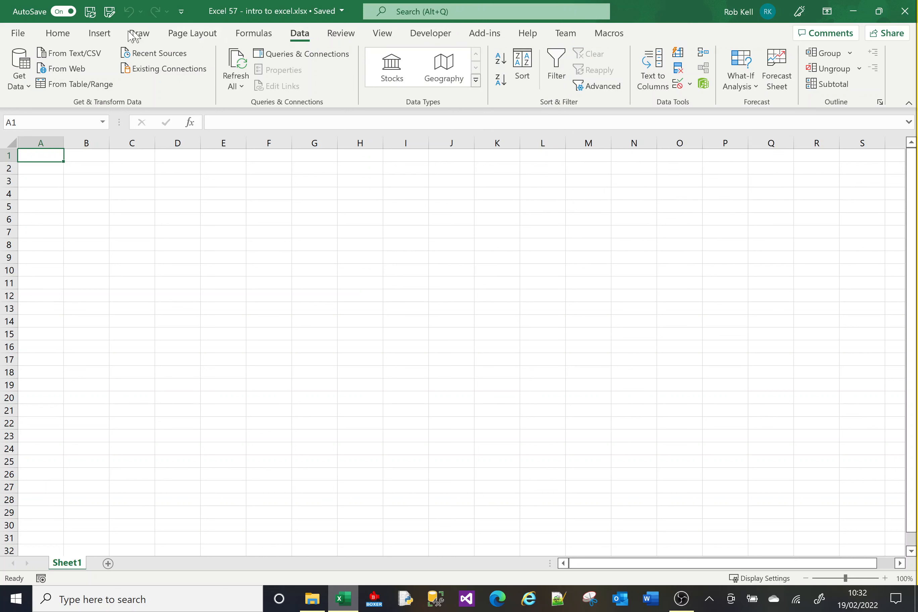
{"action": "left_click", "coordinate": [58, 34]}
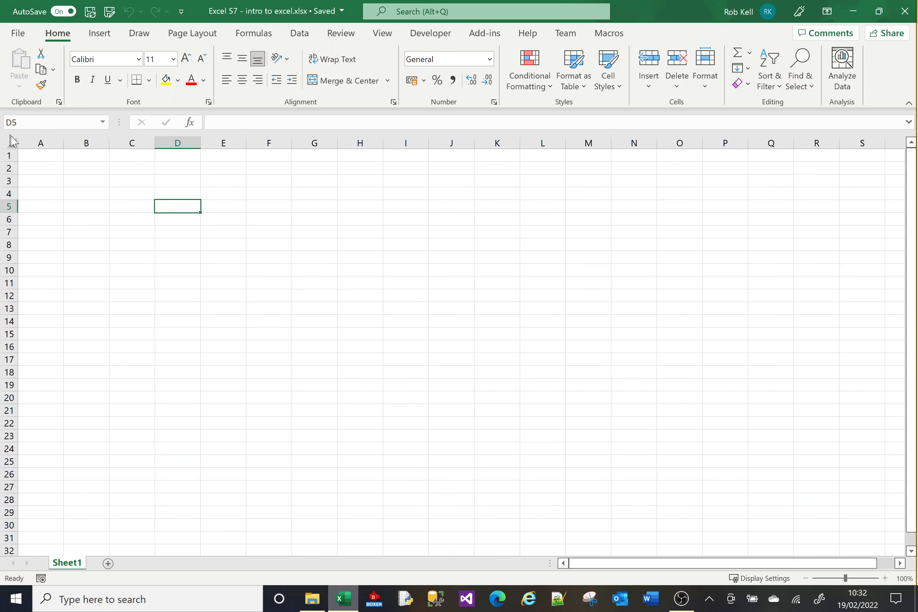
Select single cells around the sheet one after another, including I9, F11 and D5, finishing on E5
{"action": "left_click", "coordinate": [394, 256]}
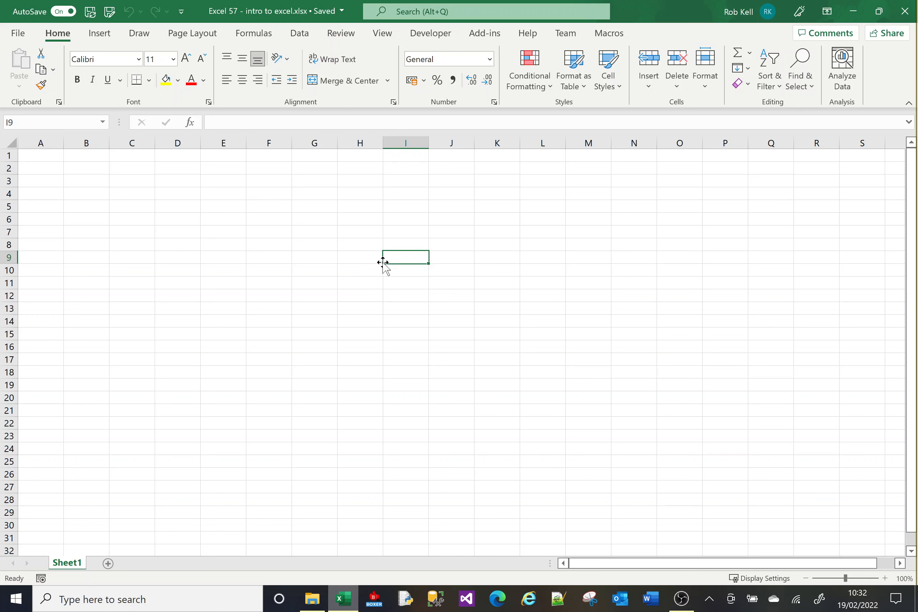
{"action": "left_click", "coordinate": [267, 281]}
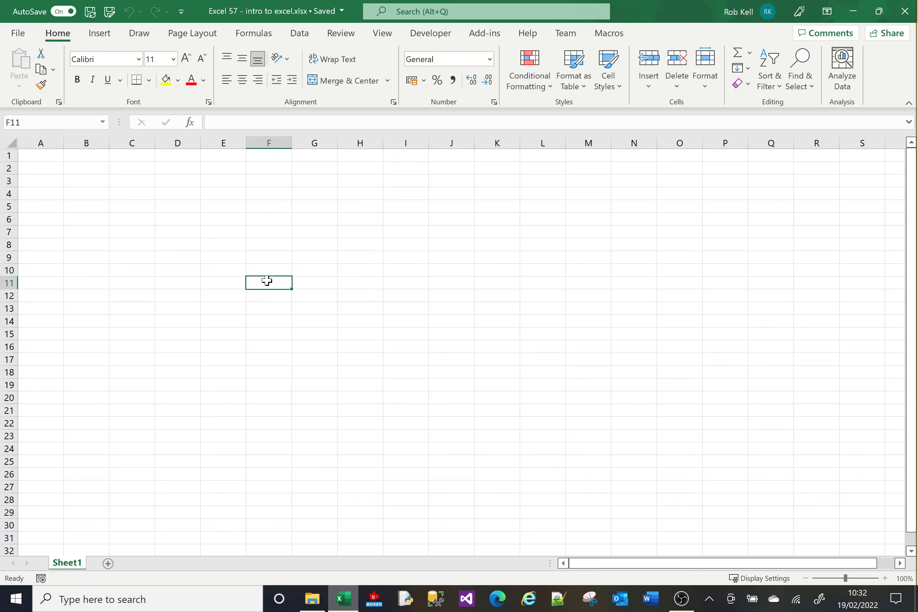
{"action": "left_click", "coordinate": [412, 223]}
{"action": "left_click", "coordinate": [182, 212]}
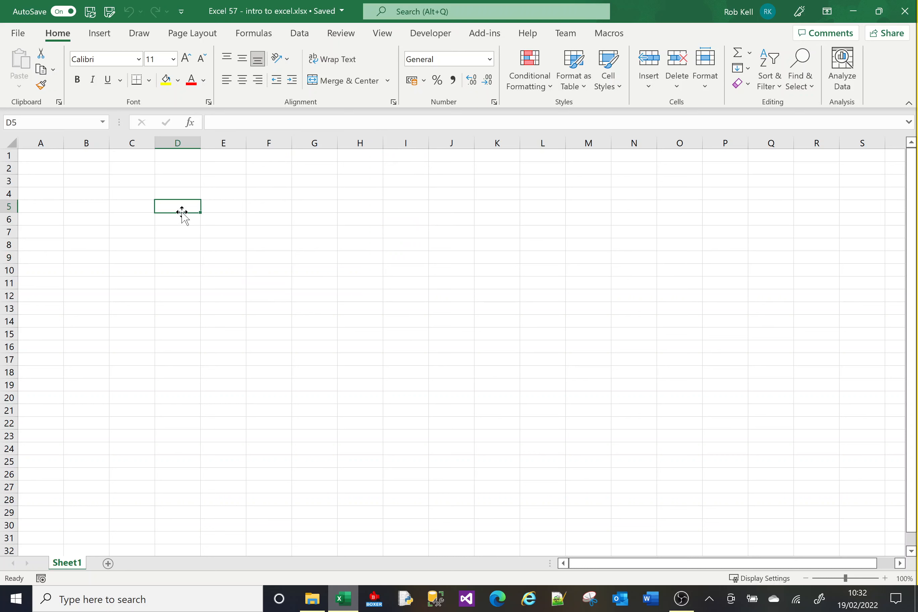
{"action": "left_click", "coordinate": [455, 231]}
{"action": "left_click", "coordinate": [118, 275]}
{"action": "left_click", "coordinate": [237, 207]}
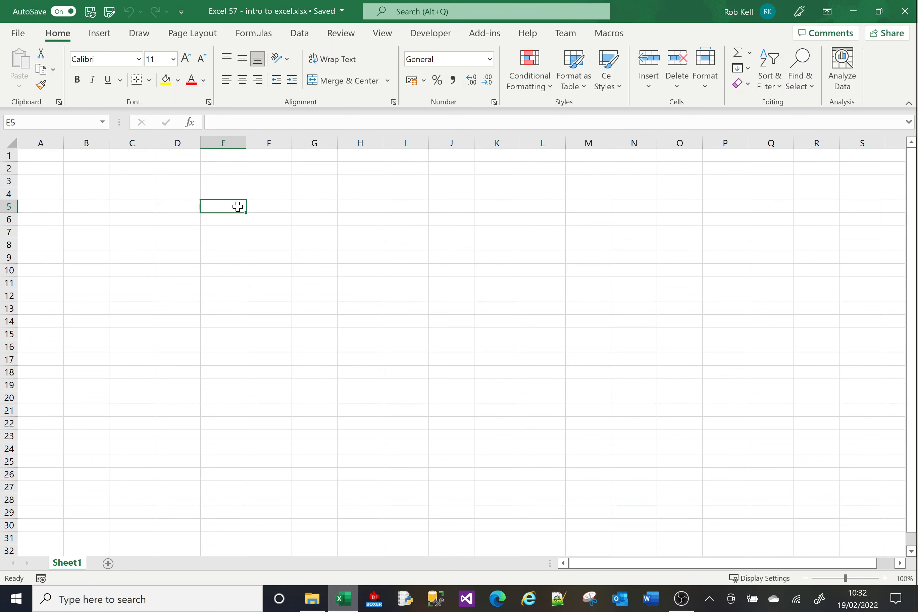
Move the active cell from E5 four columns across and back, two rows up, and four rows down to E7
{"action": "key", "text": "Right"}
{"action": "key", "text": "Right"}
{"action": "key", "text": "Right"}
{"action": "key", "text": "Right"}
{"action": "key", "text": "Left"}
{"action": "key", "text": "Left"}
{"action": "key", "text": "Left"}
{"action": "key", "text": "Left"}
{"action": "key", "text": "Up"}
{"action": "key", "text": "Up"}
{"action": "key", "text": "Down"}
{"action": "key", "text": "Down"}
{"action": "key", "text": "Down"}
{"action": "key", "text": "Down"}
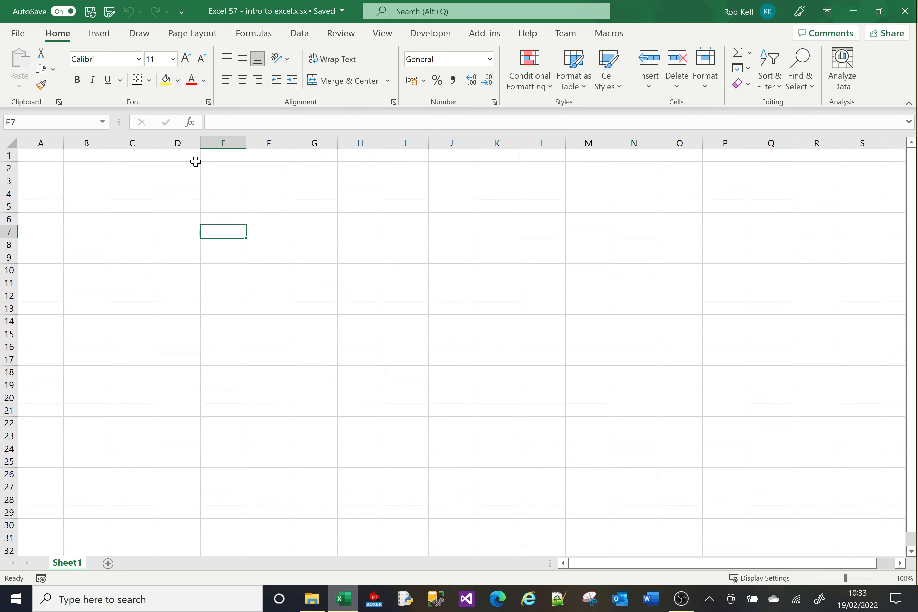
Jump straight to cell A1 by entering its cell reference
{"action": "left_click", "coordinate": [42, 123]}
{"action": "key", "text": "BackSpace"}
{"action": "type", "text": "a1"}
{"action": "key", "text": "Return"}
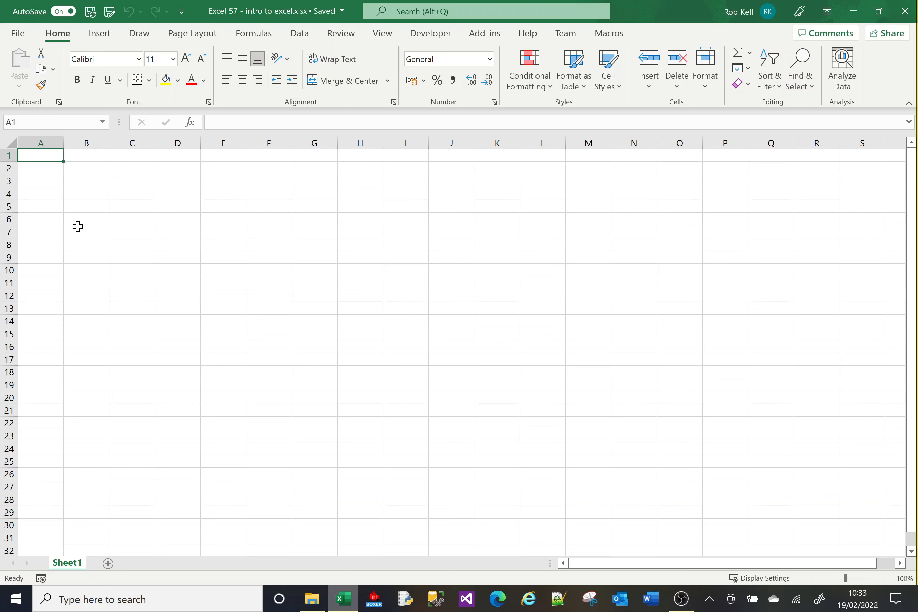
Select the cell ranges A1:E1, A1:H2 and A1:I14 one after another
{"action": "left_click_drag", "start_coordinate": [221, 157], "coordinate": [38, 157]}
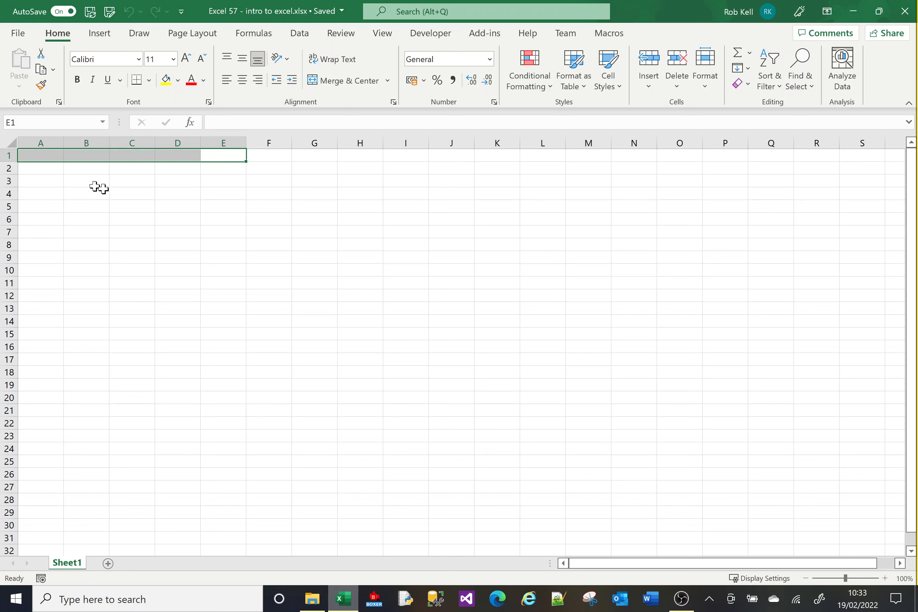
{"action": "left_click", "coordinate": [126, 195]}
{"action": "left_click", "coordinate": [41, 157]}
{"action": "left_click_drag", "start_coordinate": [43, 158], "coordinate": [354, 165]}
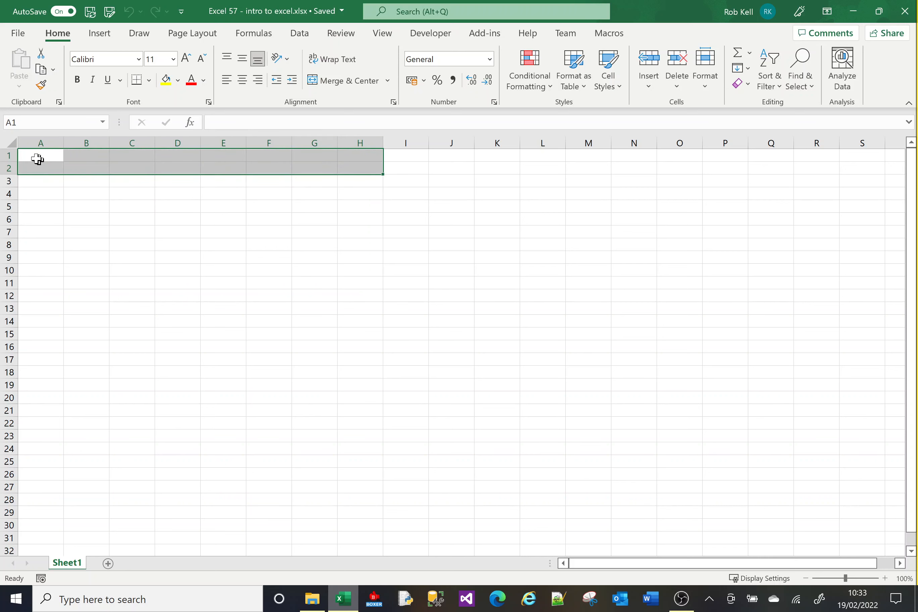
{"action": "left_click_drag", "start_coordinate": [33, 154], "coordinate": [425, 324]}
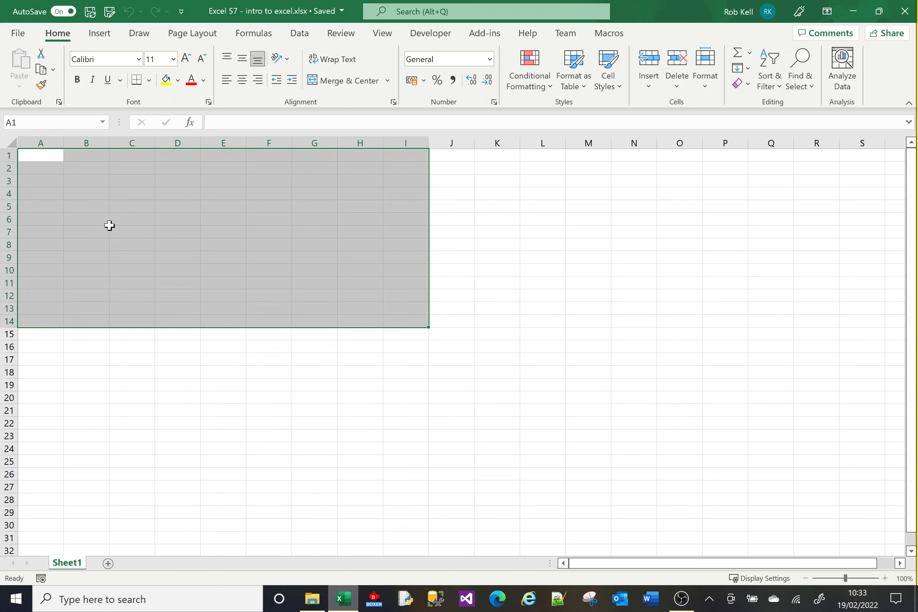
Select the range A1:H5 and fill it first with yellow and finally with the standard orange
{"action": "left_click", "coordinate": [43, 153]}
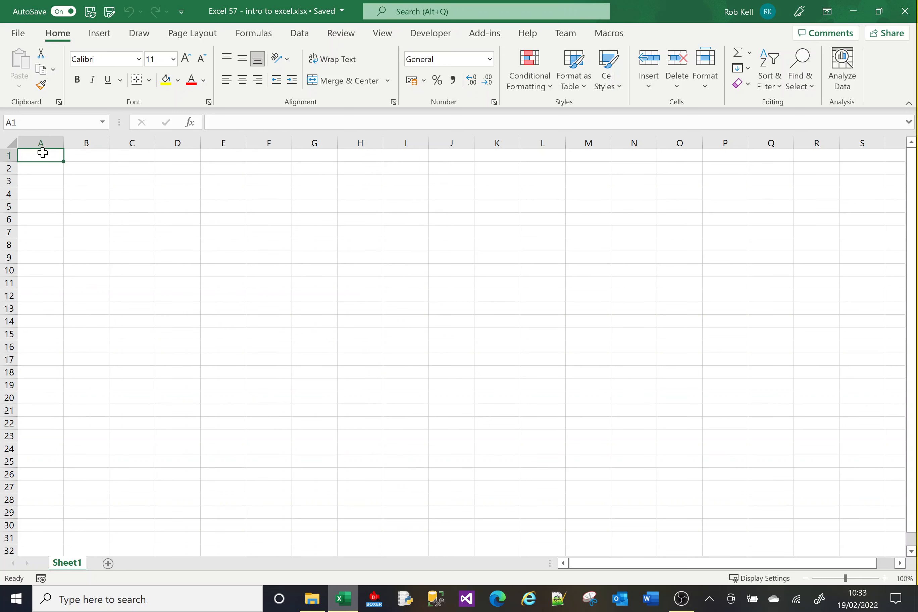
{"action": "key", "text": "shift+Right"}
{"action": "key", "text": "shift+Right"}
{"action": "key", "text": "shift+Right"}
{"action": "key", "text": "shift+Right"}
{"action": "key", "text": "shift+Right"}
{"action": "key", "text": "shift+Right"}
{"action": "key", "text": "shift+Right"}
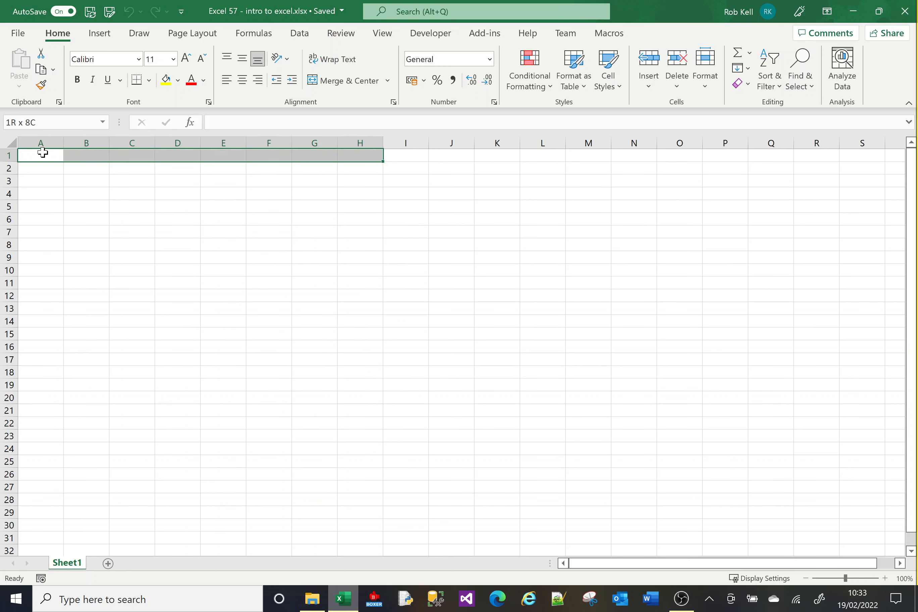
{"action": "key", "text": "shift+Down"}
{"action": "key", "text": "shift+Down"}
{"action": "key", "text": "shift+Down"}
{"action": "key", "text": "shift+Down"}
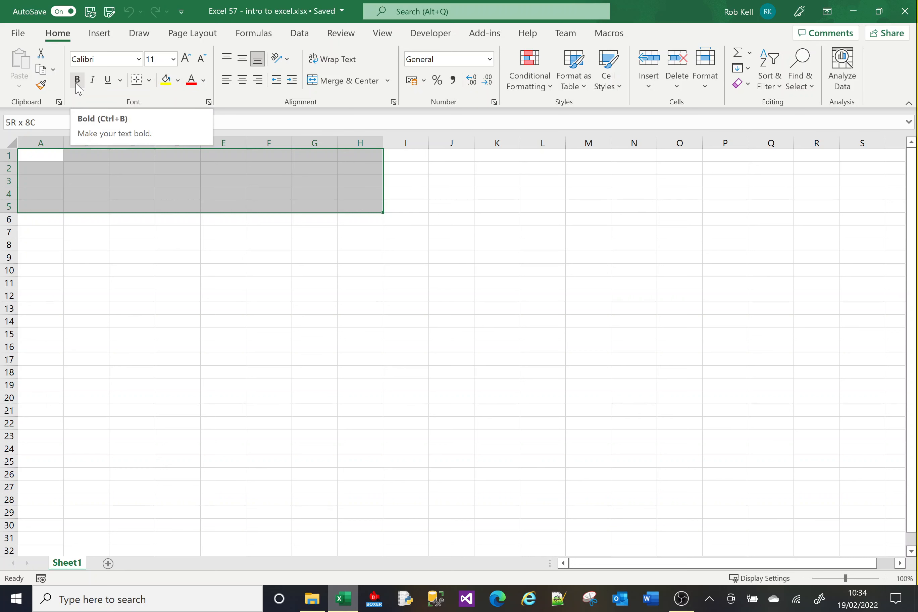
{"action": "left_click", "coordinate": [165, 80]}
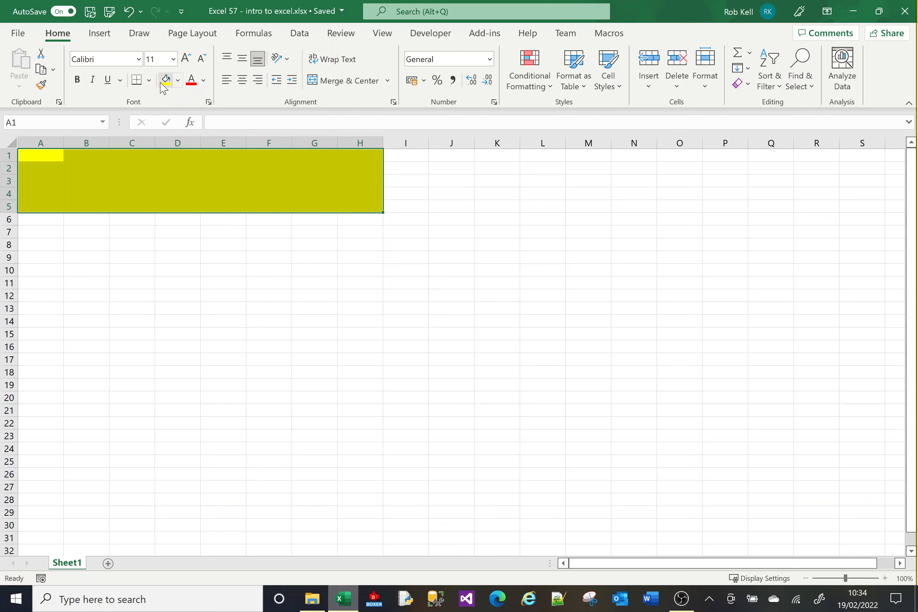
{"action": "left_click", "coordinate": [178, 81]}
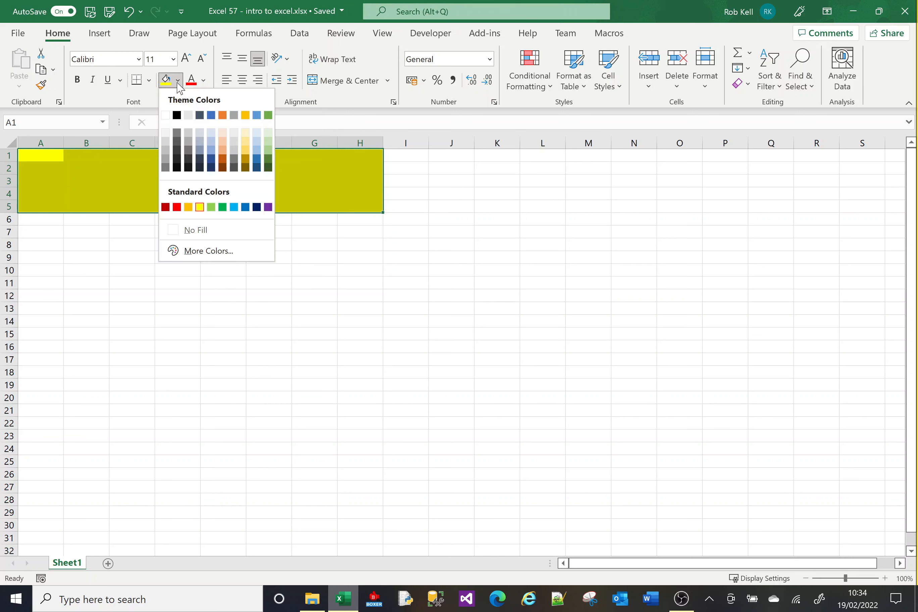
{"action": "left_click", "coordinate": [188, 207]}
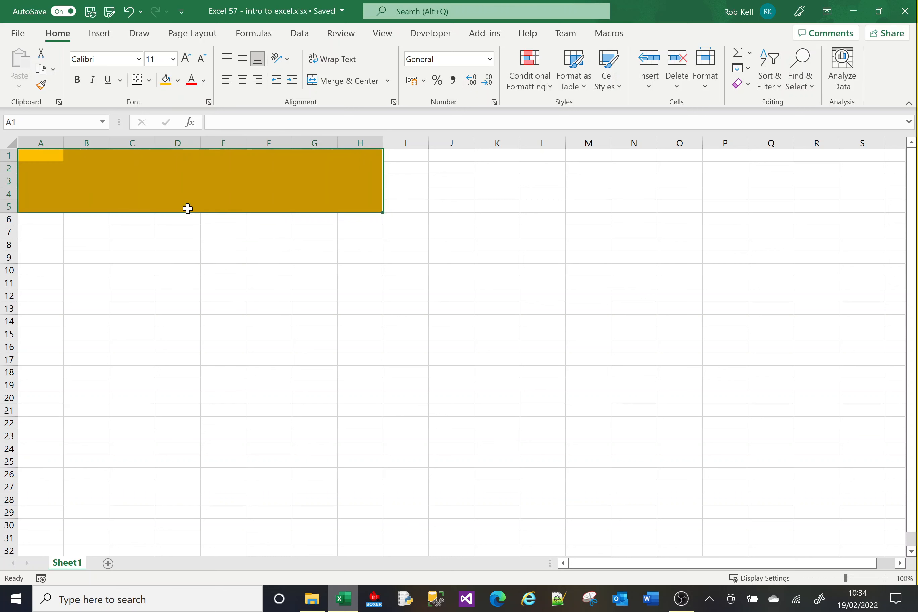
Review the full font formatting options for cell D8 and leave them without applying any changes
{"action": "left_click", "coordinate": [171, 249]}
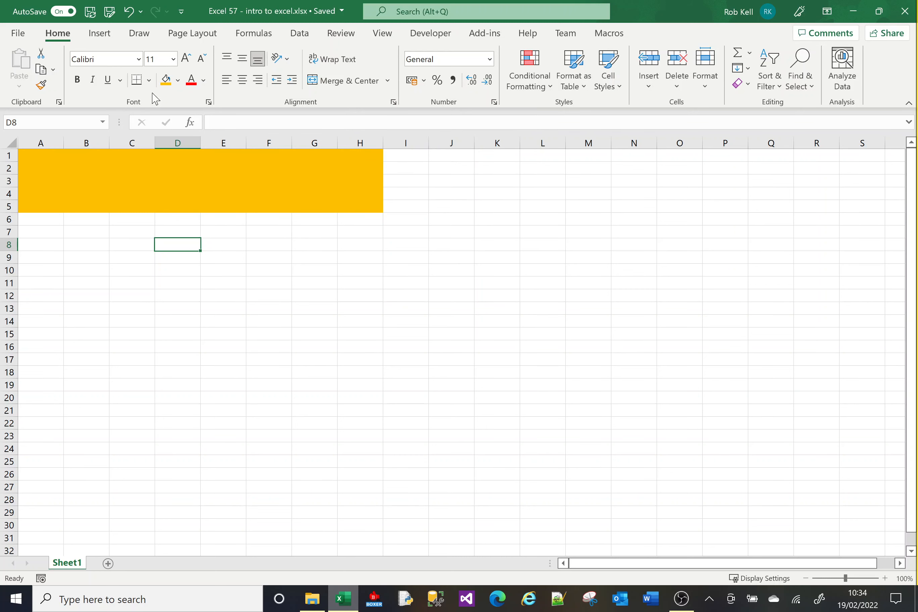
{"action": "left_click", "coordinate": [207, 103]}
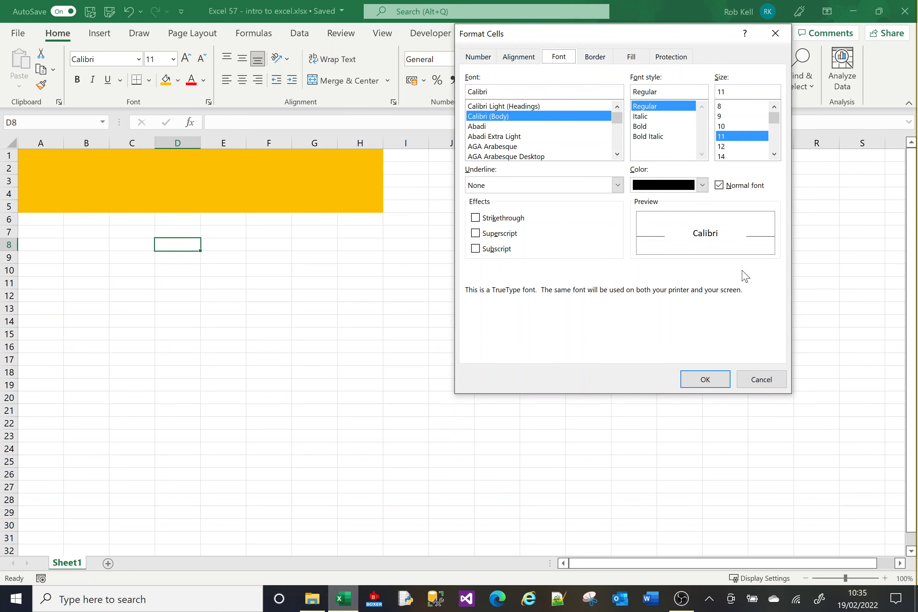
{"action": "left_click", "coordinate": [760, 380]}
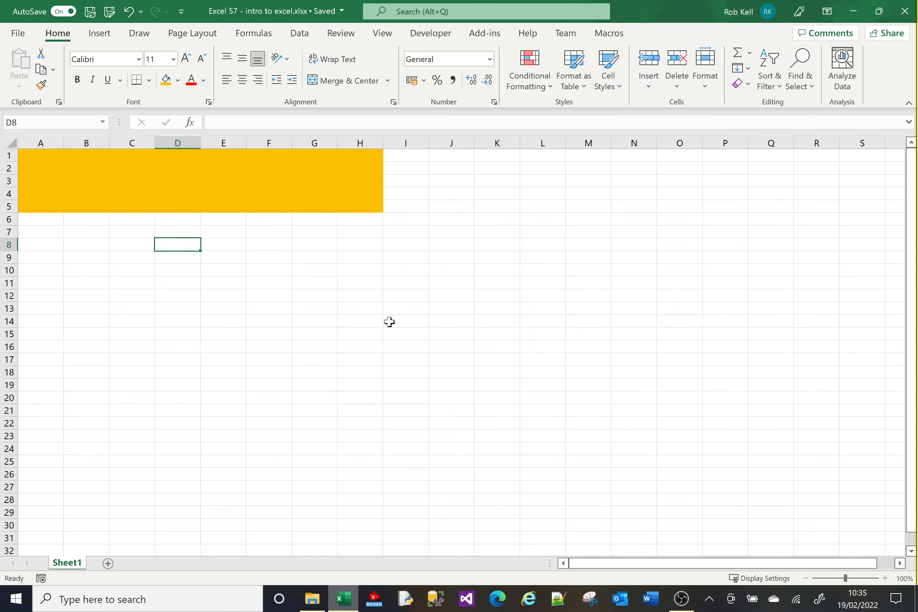
Enter the column headings Name, Number and Date in cells A1, B1 and C1
{"action": "left_click", "coordinate": [40, 154]}
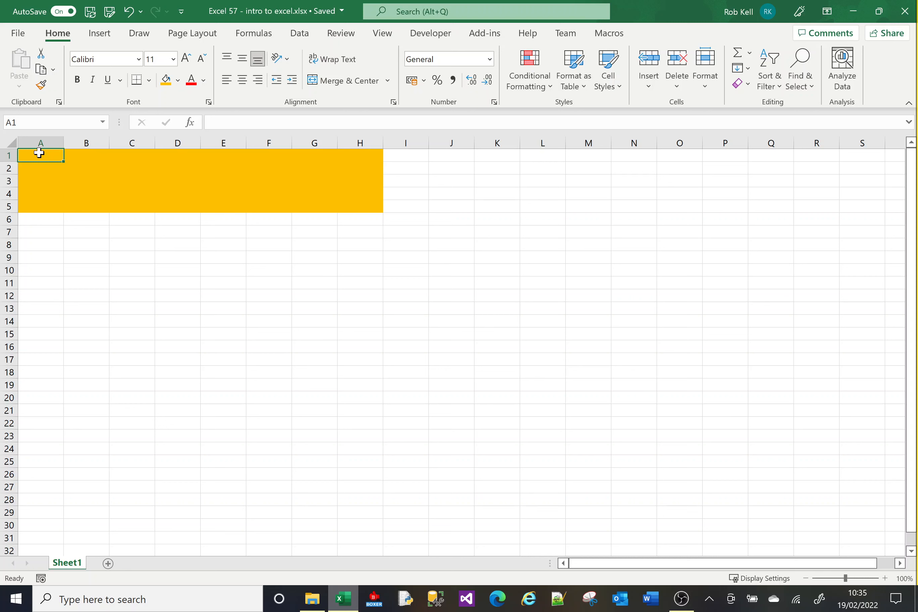
{"action": "type", "text": "Name"}
{"action": "key", "text": "Tab"}
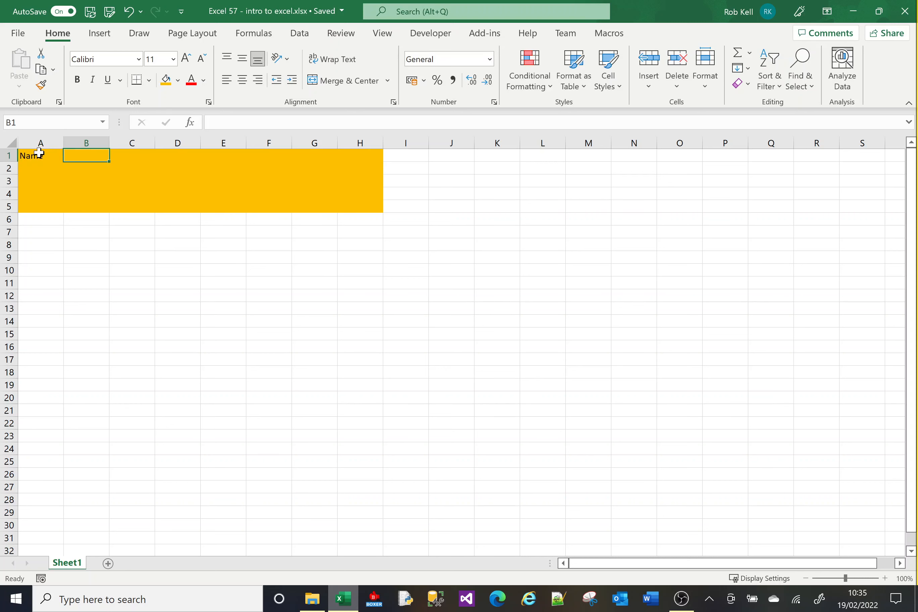
{"action": "type", "text": "Number"}
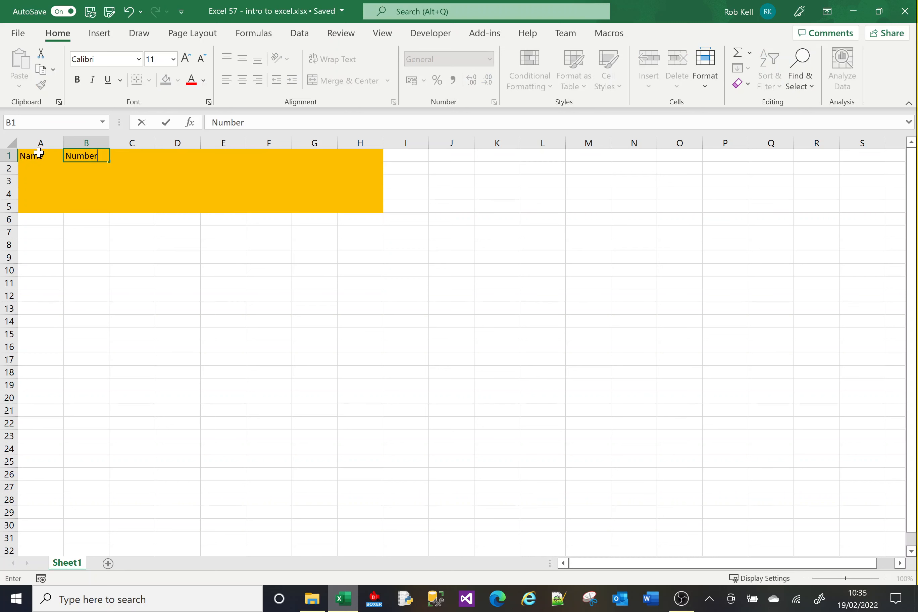
{"action": "key", "text": "Tab"}
{"action": "type", "text": "Date"}
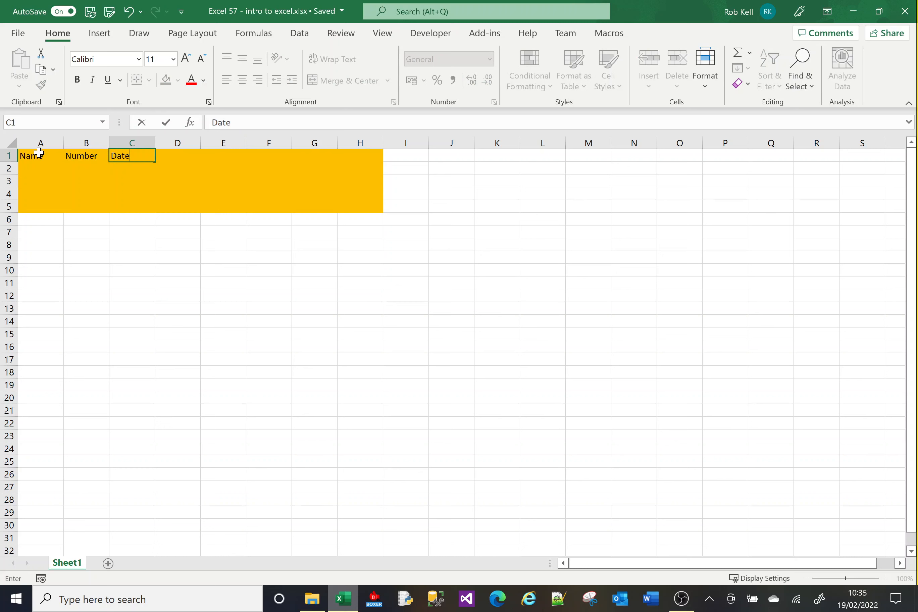
{"action": "key", "text": "Return"}
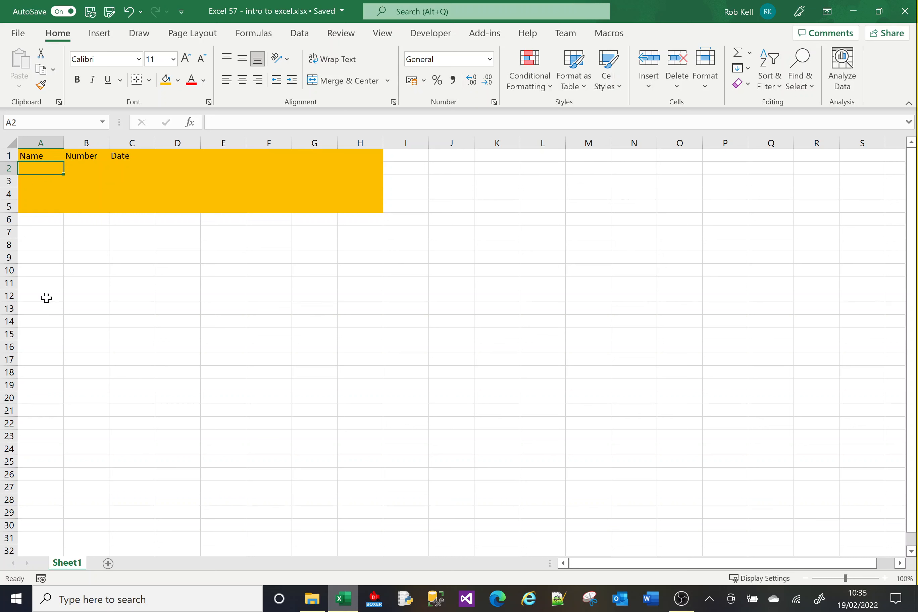
Fill the row beneath the headings with Text in A2, num in B2 and return in C2
{"action": "type", "text": "Text"}
{"action": "key", "text": "BackSpace"}
{"action": "type", "text": "t"}
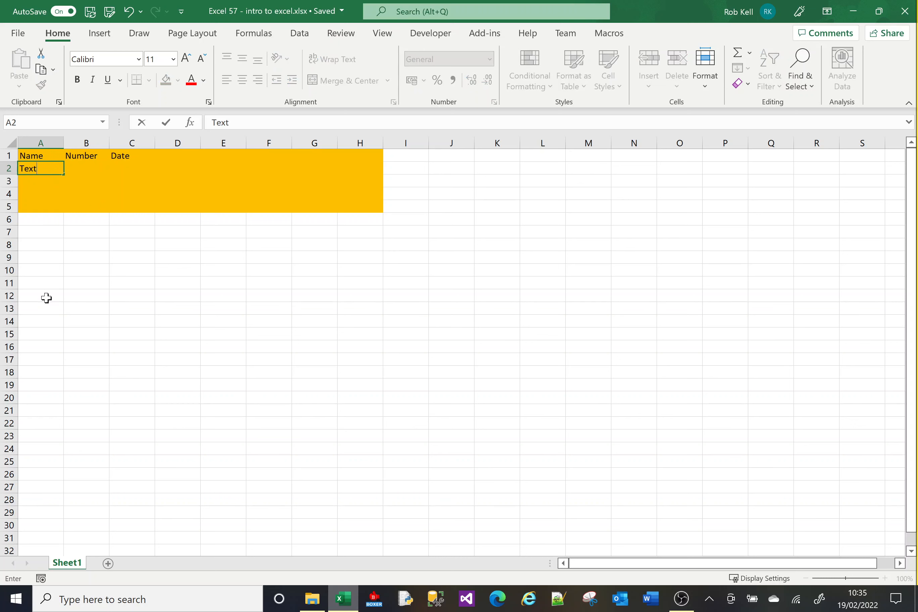
{"action": "key", "text": "Tab"}
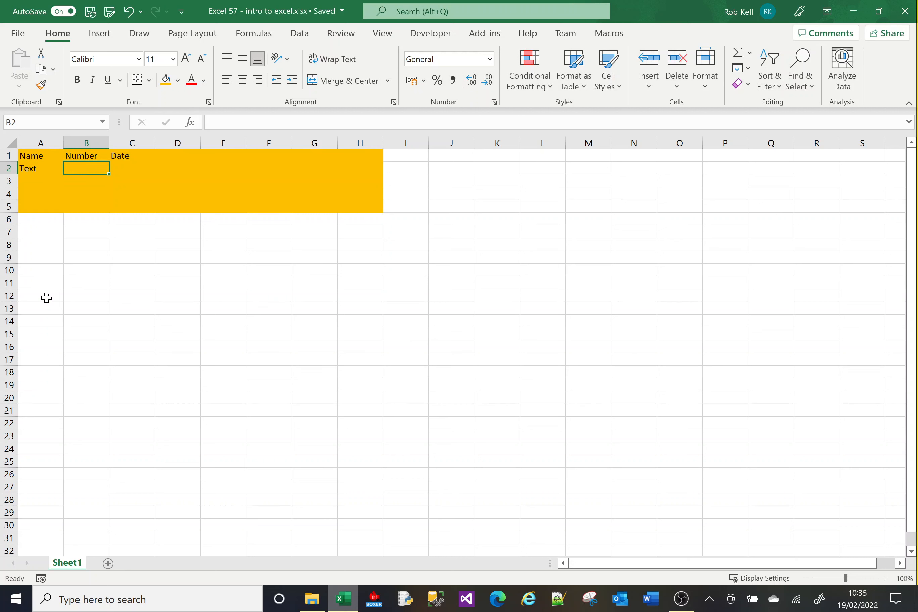
{"action": "type", "text": "num"}
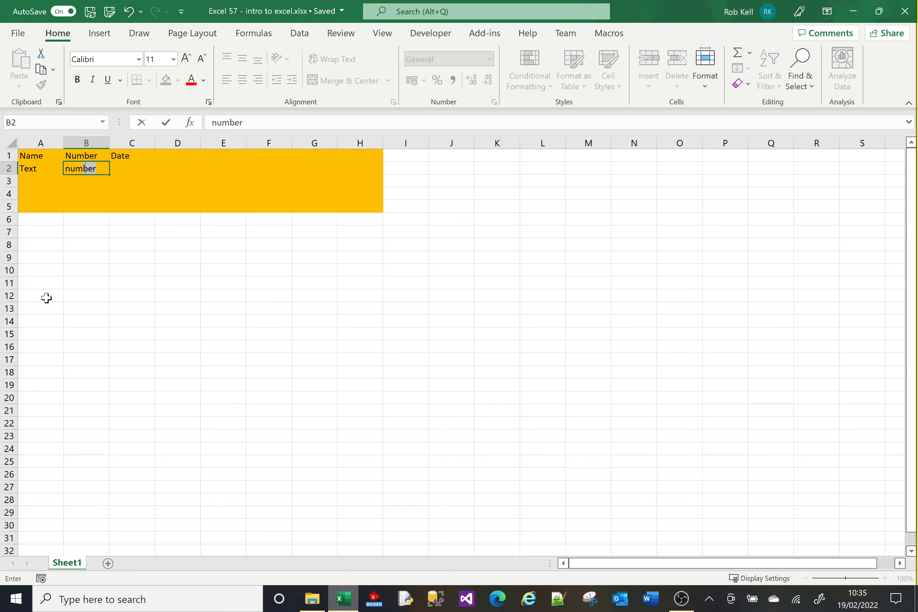
{"action": "key", "text": "Delete"}
{"action": "key", "text": "Tab"}
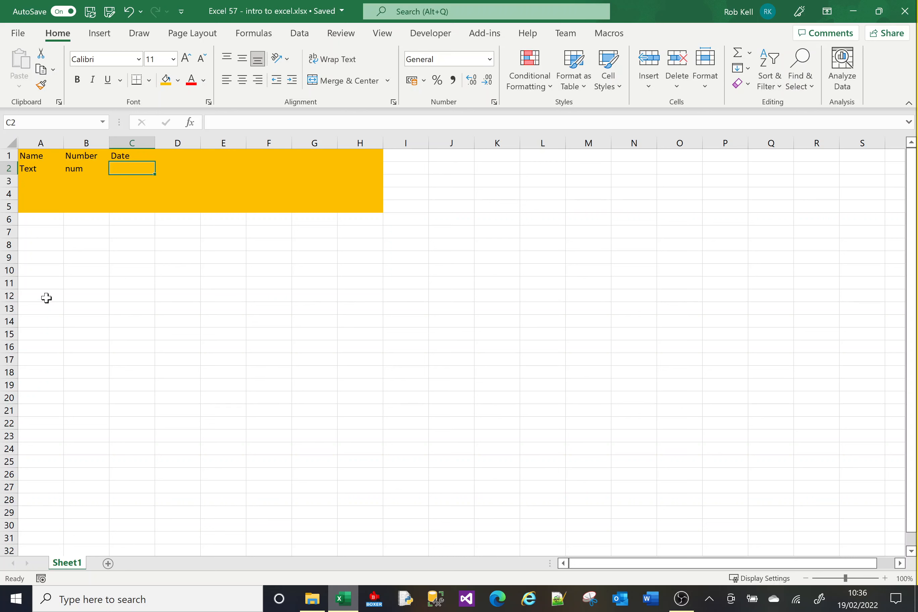
{"action": "type", "text": "return"}
{"action": "key", "text": "Return"}
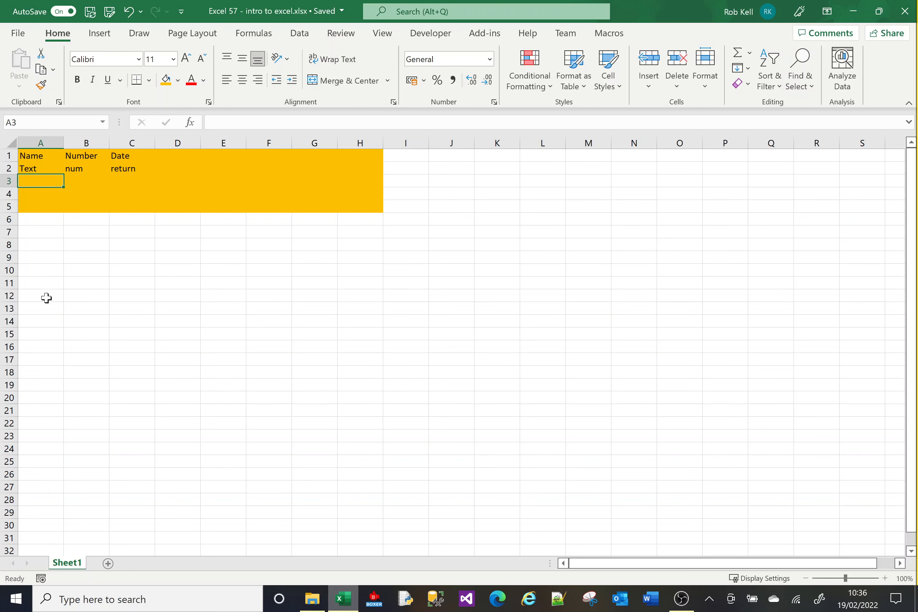
Format the text in A1:C2 with the standard purple font colour and bold
{"action": "key", "text": "Up"}
{"action": "key", "text": "Up"}
{"action": "key", "text": "shift+Right"}
{"action": "key", "text": "shift+Right"}
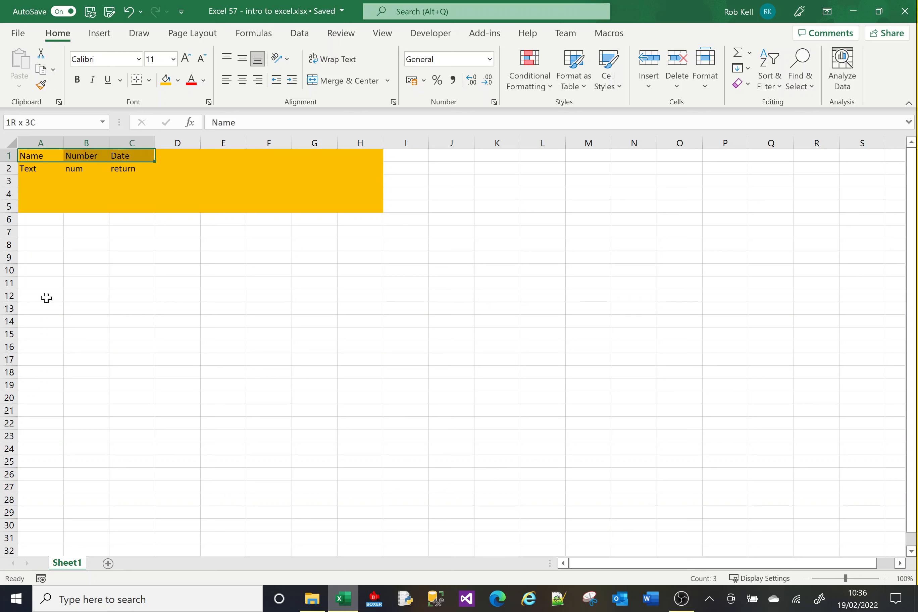
{"action": "key", "text": "shift+Down"}
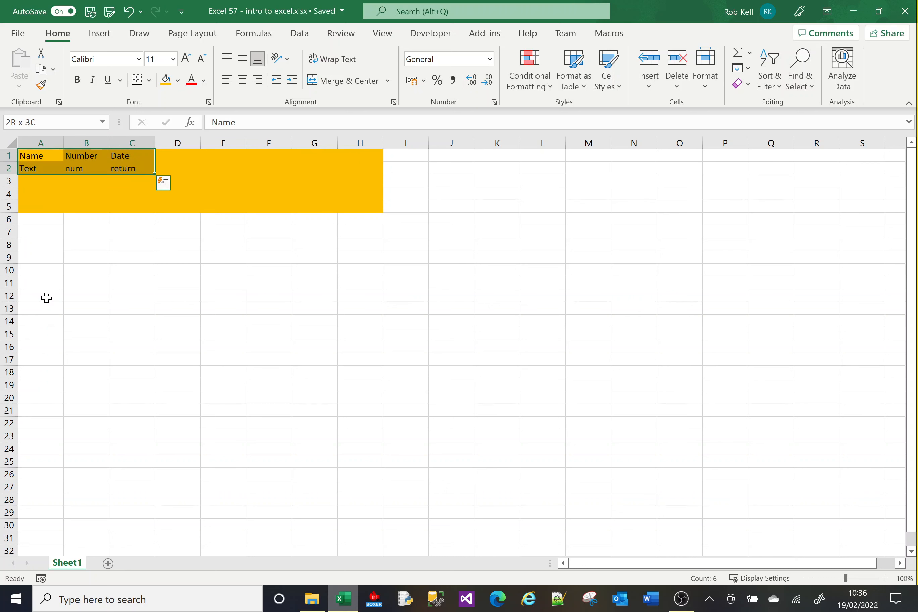
{"action": "left_click", "coordinate": [203, 80]}
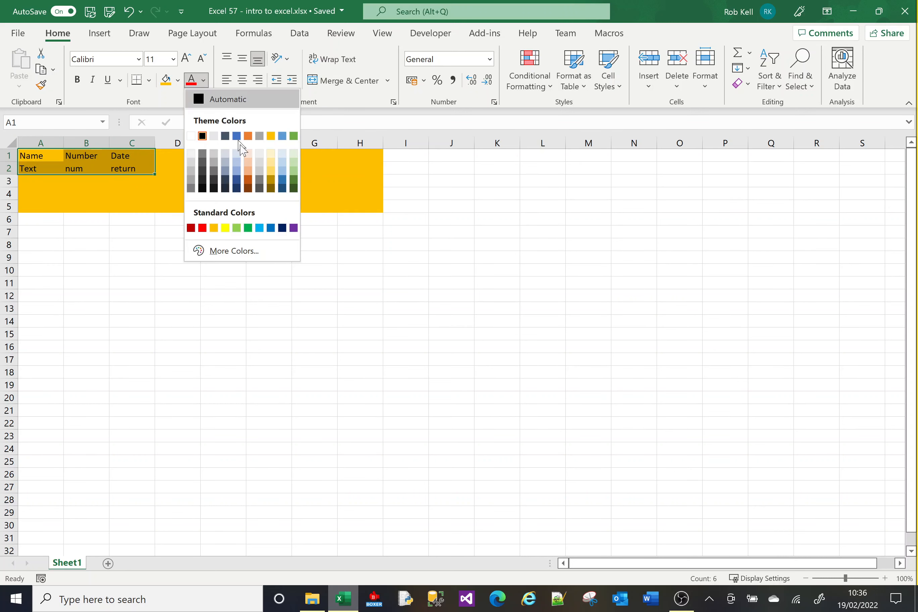
{"action": "left_click", "coordinate": [294, 228]}
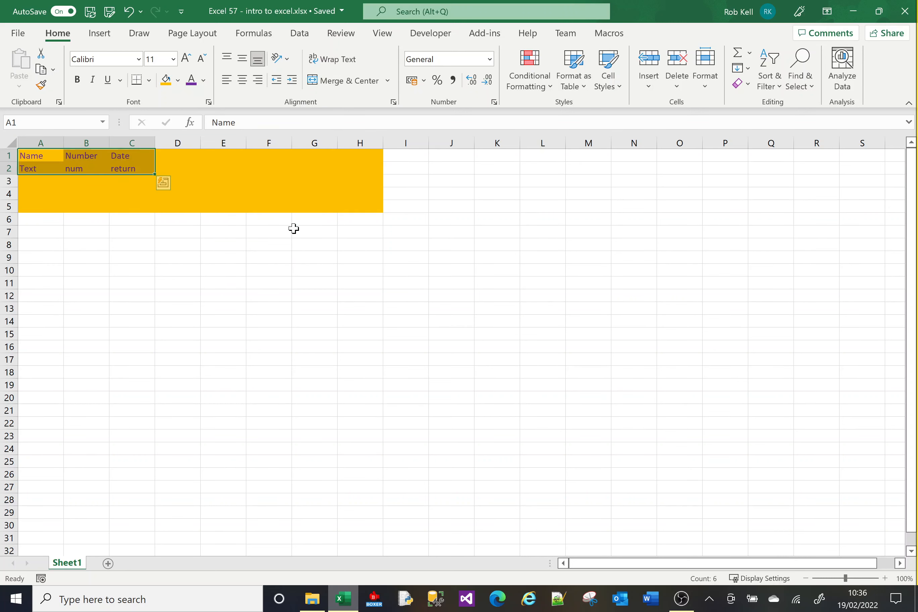
{"action": "left_click", "coordinate": [78, 81]}
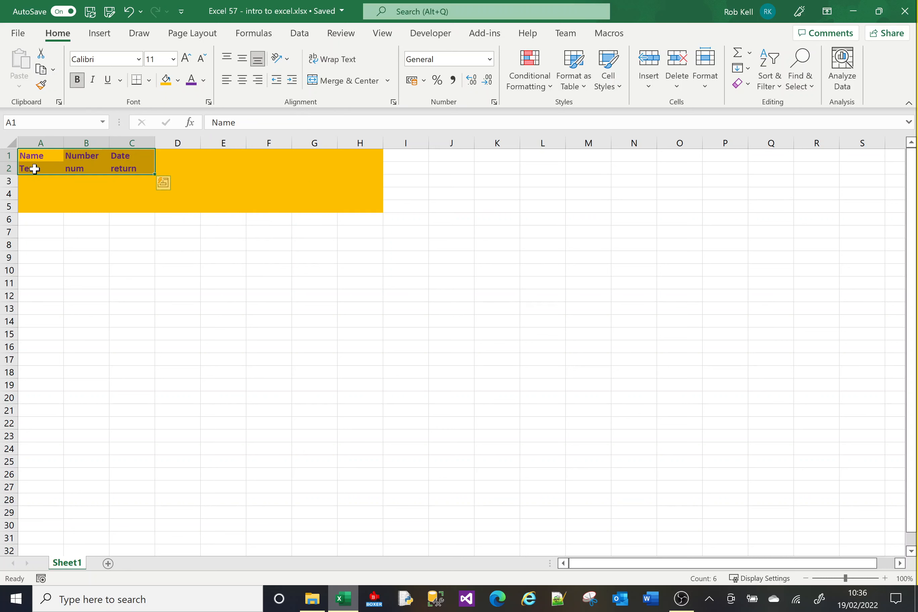
Apply the strikethrough font effect to A1:C2 and centre its contents horizontally
{"action": "left_click", "coordinate": [209, 103]}
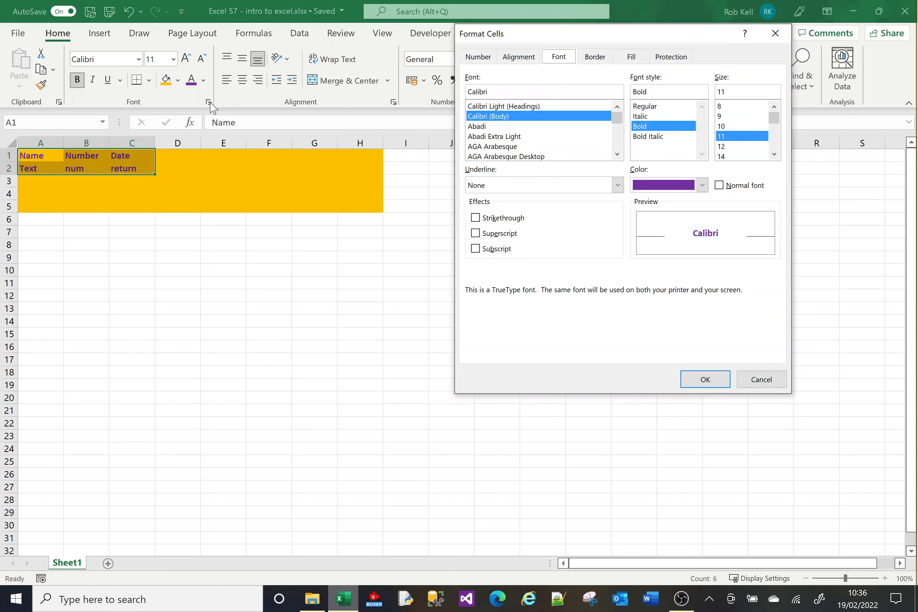
{"action": "left_click", "coordinate": [475, 217]}
{"action": "left_click", "coordinate": [709, 382]}
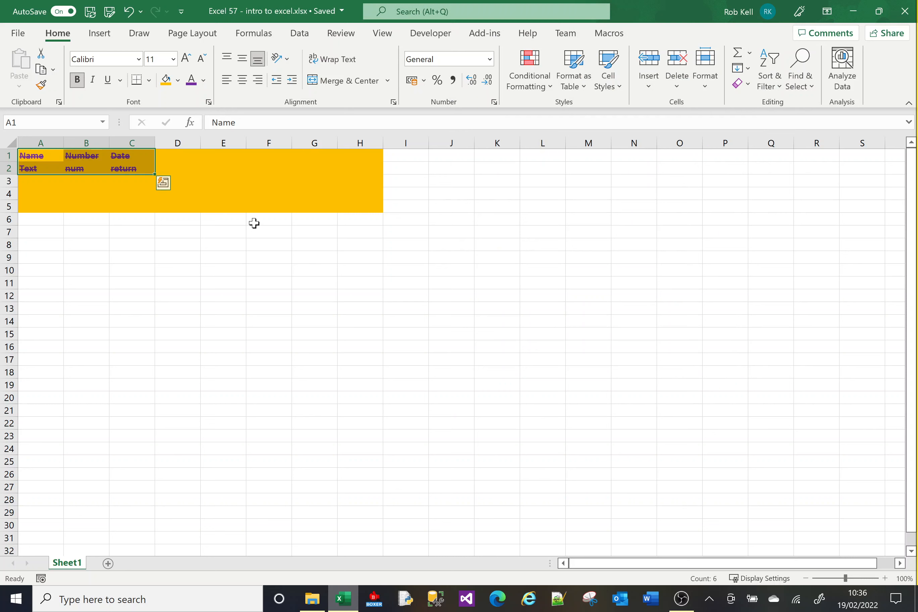
{"action": "left_click", "coordinate": [243, 81]}
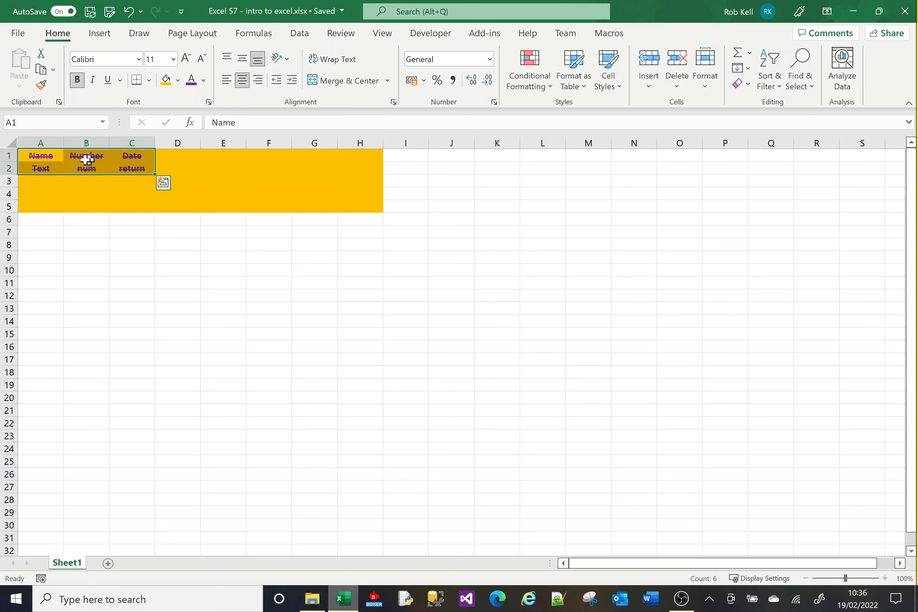
{"action": "left_click", "coordinate": [105, 203]}
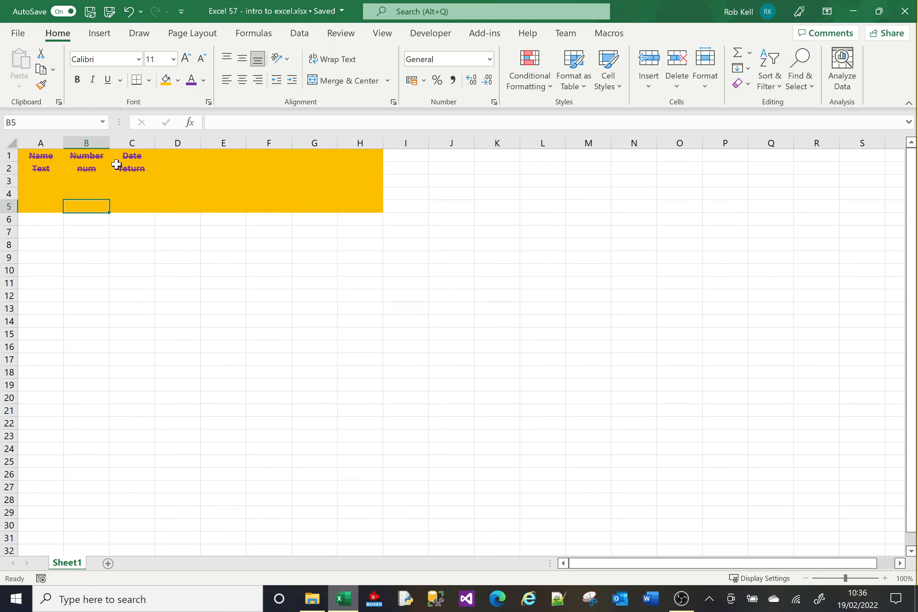
Left-align the contents of cell B2 only
{"action": "left_click", "coordinate": [86, 170]}
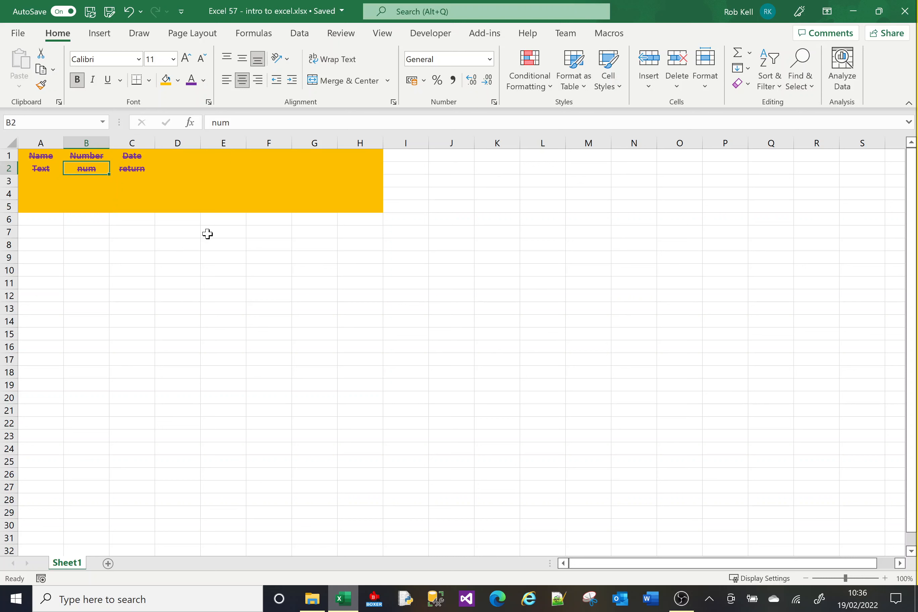
{"action": "left_click", "coordinate": [225, 80]}
{"action": "left_click", "coordinate": [190, 216]}
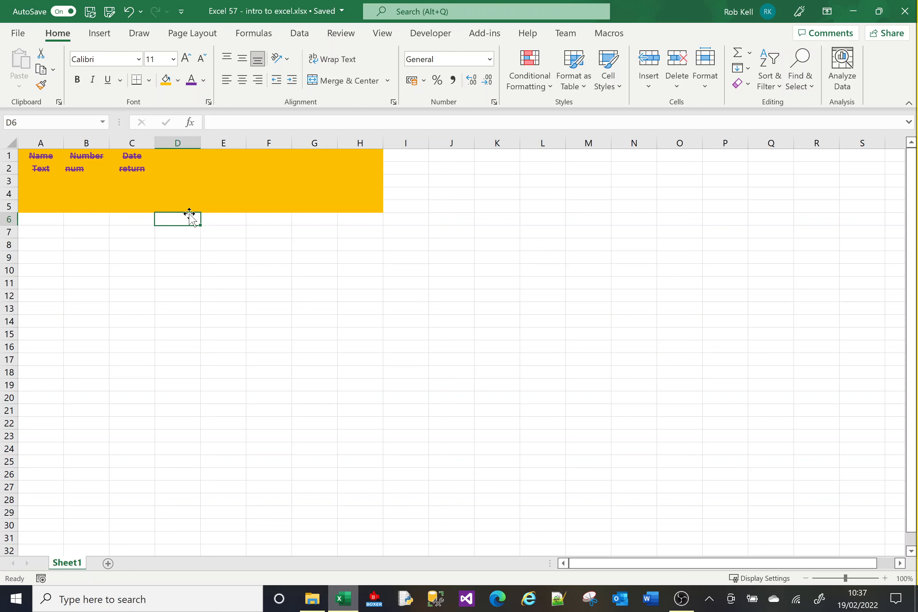
Enter a person's first name in cell A6 and the number 9 in cell B6
{"action": "left_click", "coordinate": [43, 220]}
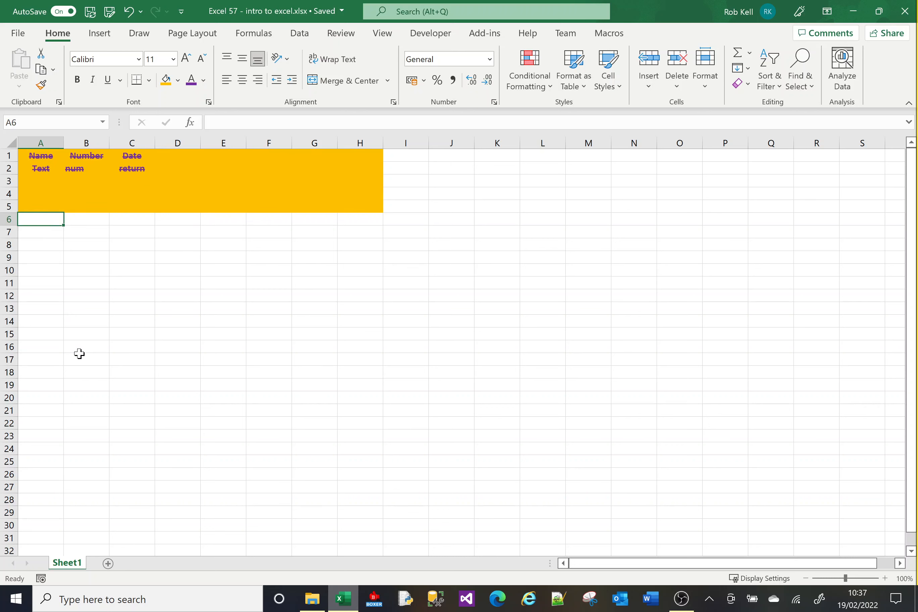
{"action": "type", "text": "John"}
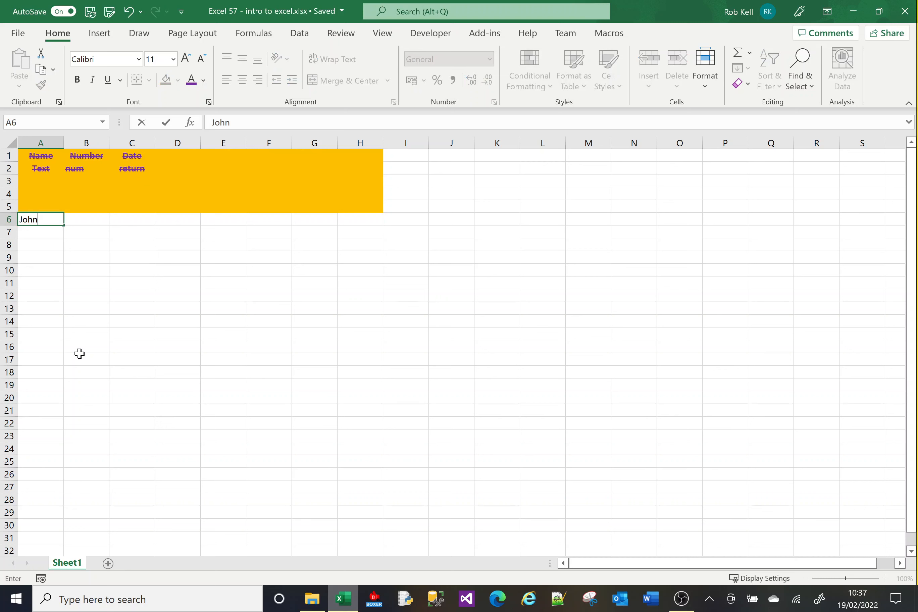
{"action": "key", "text": "Tab"}
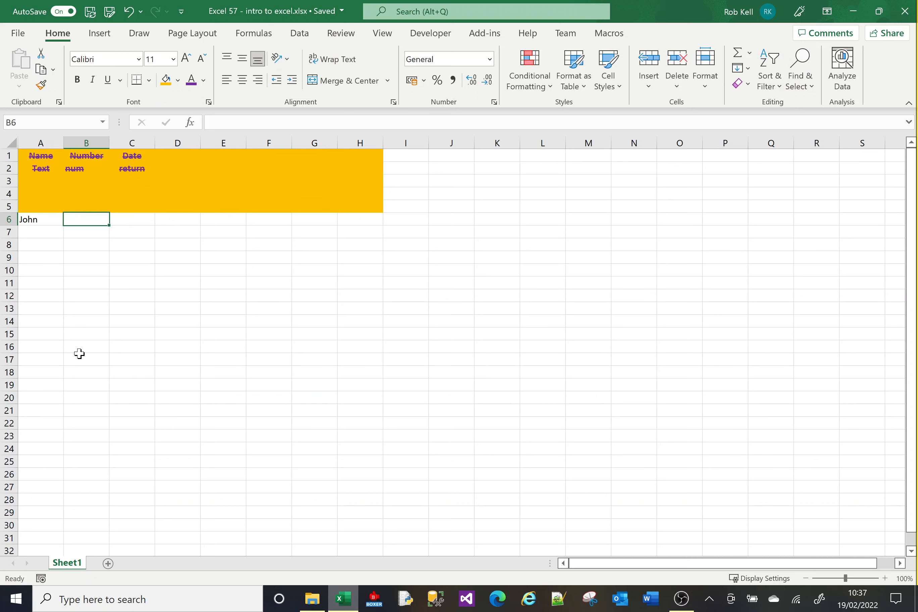
{"action": "left_click", "coordinate": [44, 220]}
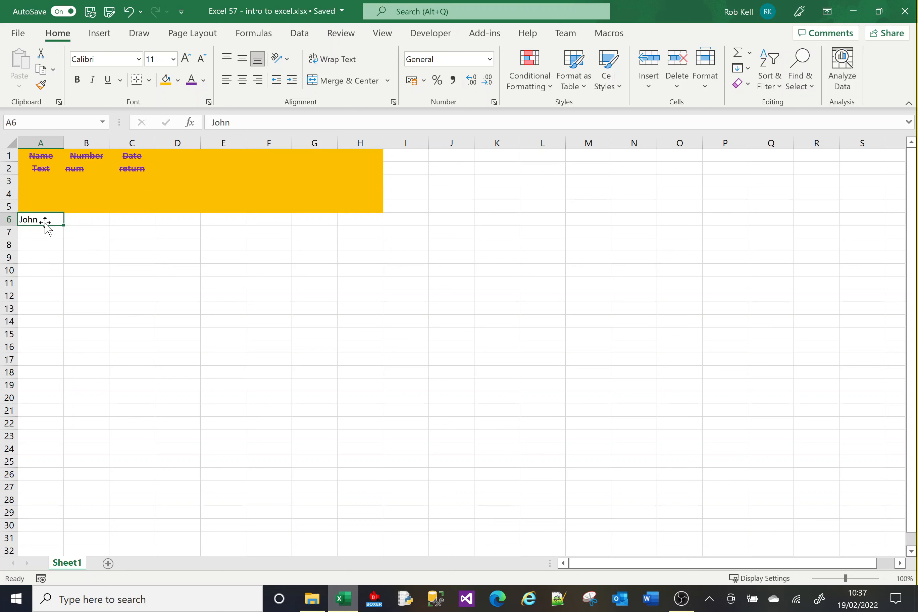
{"action": "left_click", "coordinate": [82, 222]}
{"action": "type", "text": "9"}
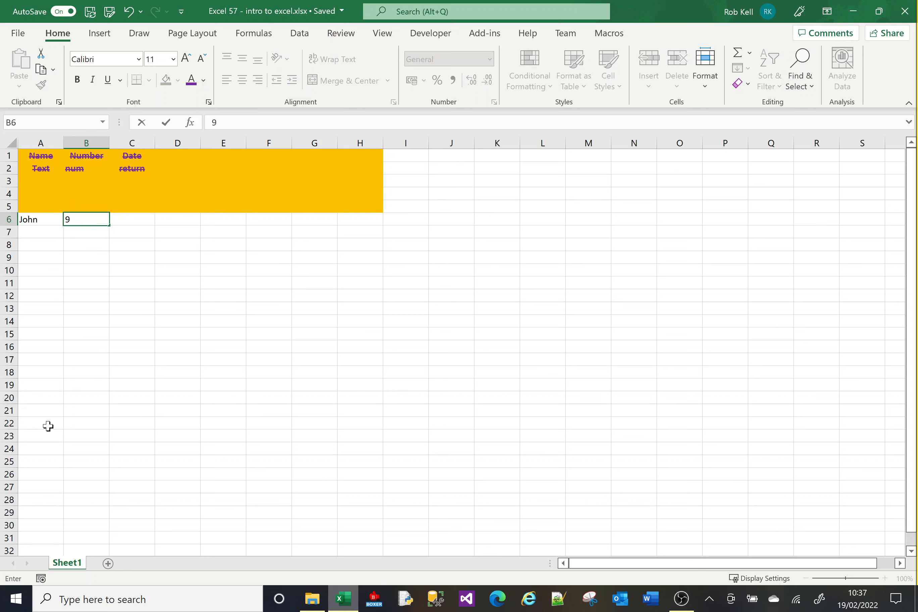
{"action": "key", "text": "Return"}
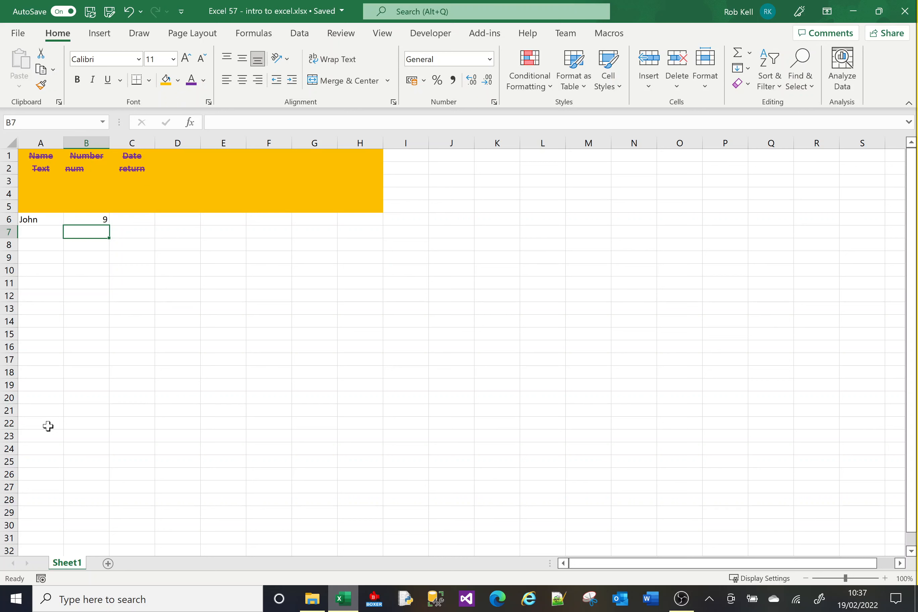
Enter 9.00 in cell B7 and 9.01 in cell B8
{"action": "type", "text": "9.00"}
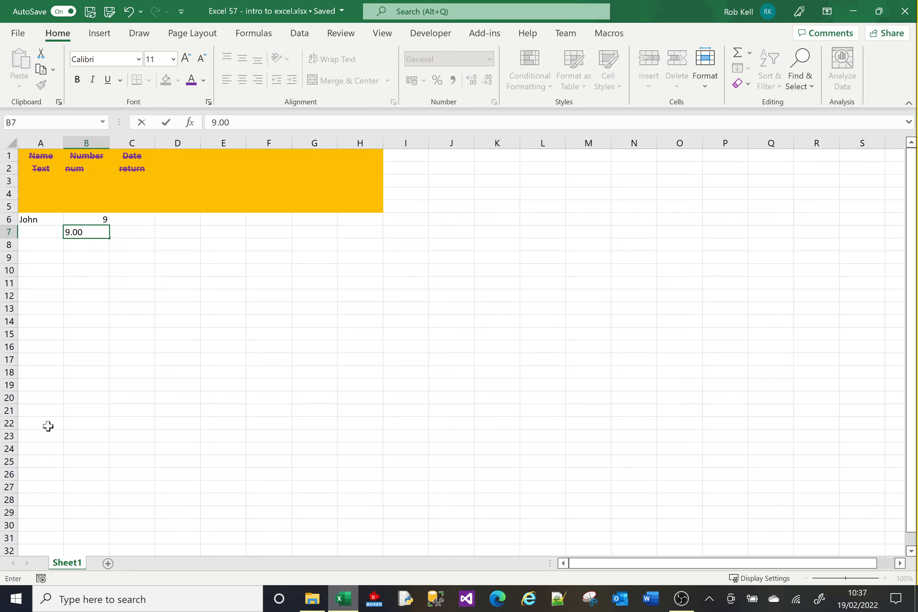
{"action": "key", "text": "Return"}
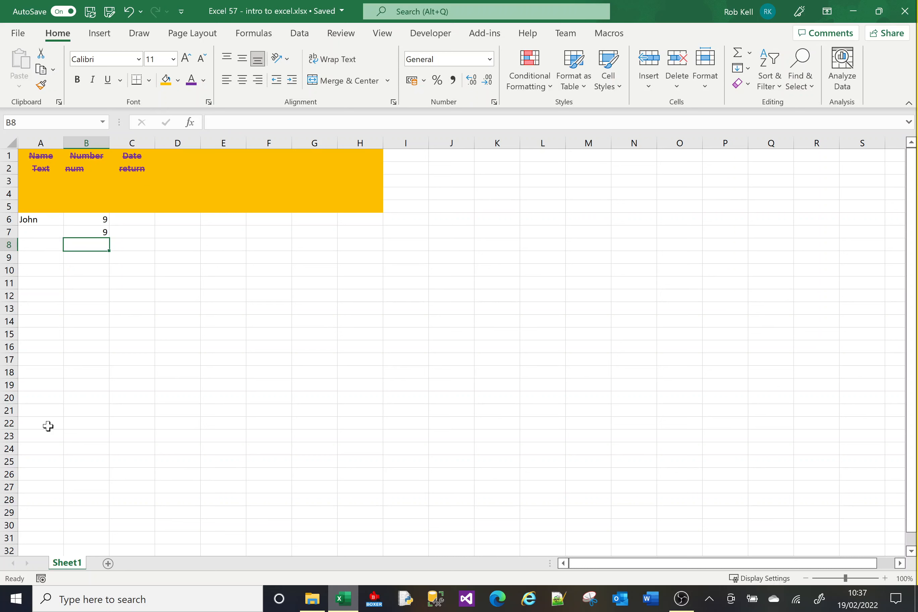
{"action": "type", "text": "9.01"}
{"action": "key", "text": "Return"}
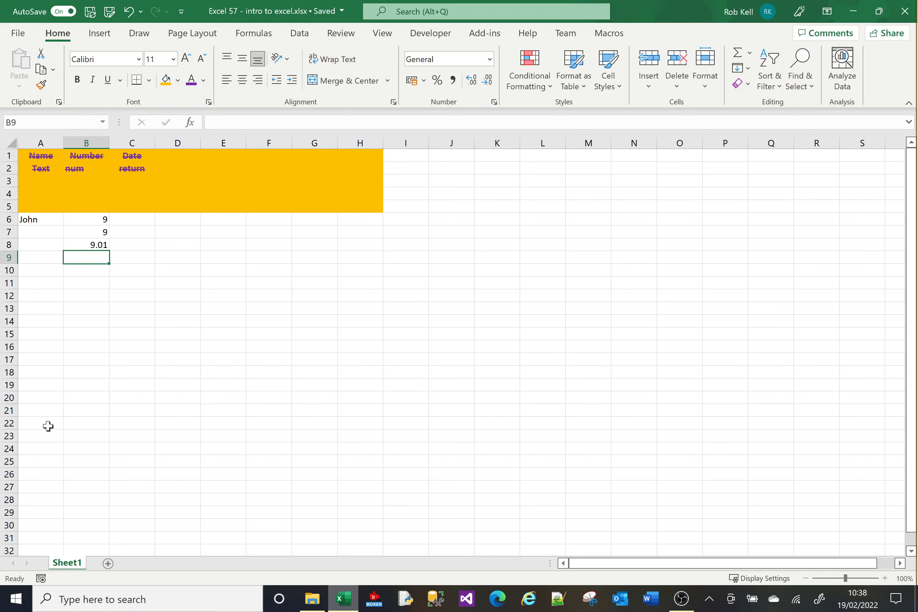
Increase the number format of cell B7 to three decimal places and finally reduce it to two
{"action": "left_click", "coordinate": [98, 232]}
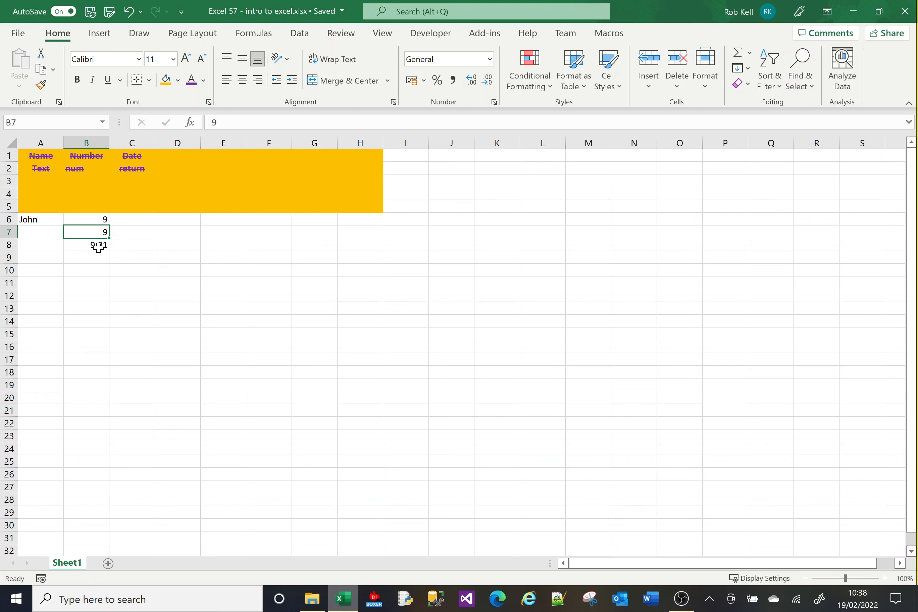
{"action": "left_click", "coordinate": [471, 80]}
{"action": "left_click", "coordinate": [472, 80]}
{"action": "left_click", "coordinate": [472, 80]}
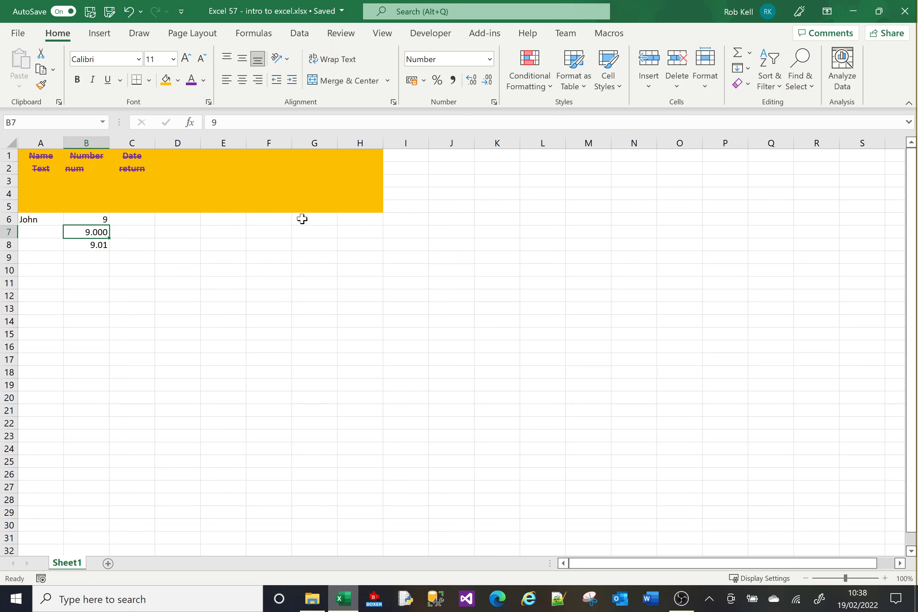
{"action": "left_click", "coordinate": [487, 82]}
{"action": "left_click", "coordinate": [158, 335]}
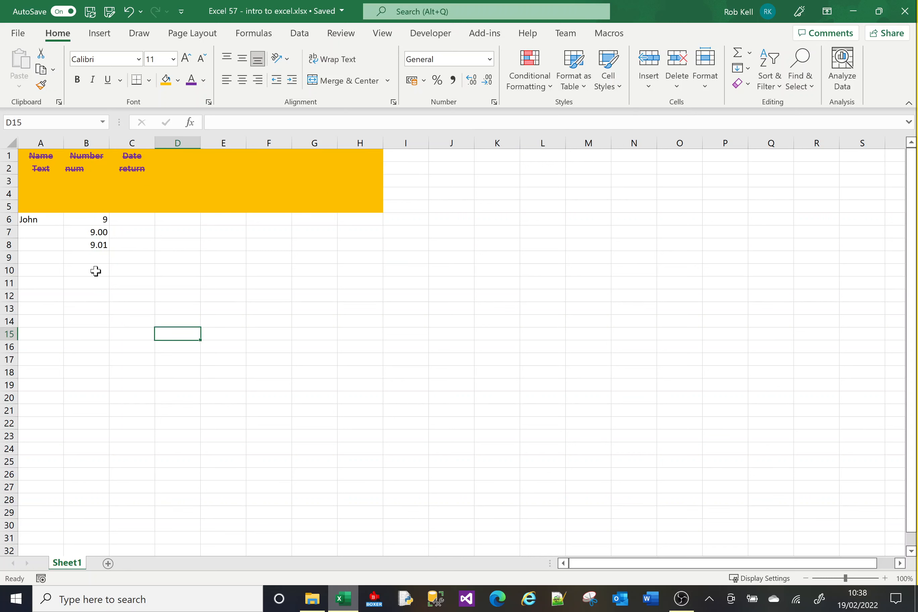
Enter the date 01 Jan 2022 in cell C6
{"action": "left_click", "coordinate": [136, 221]}
{"action": "type", "text": "11 Jan 2022"}
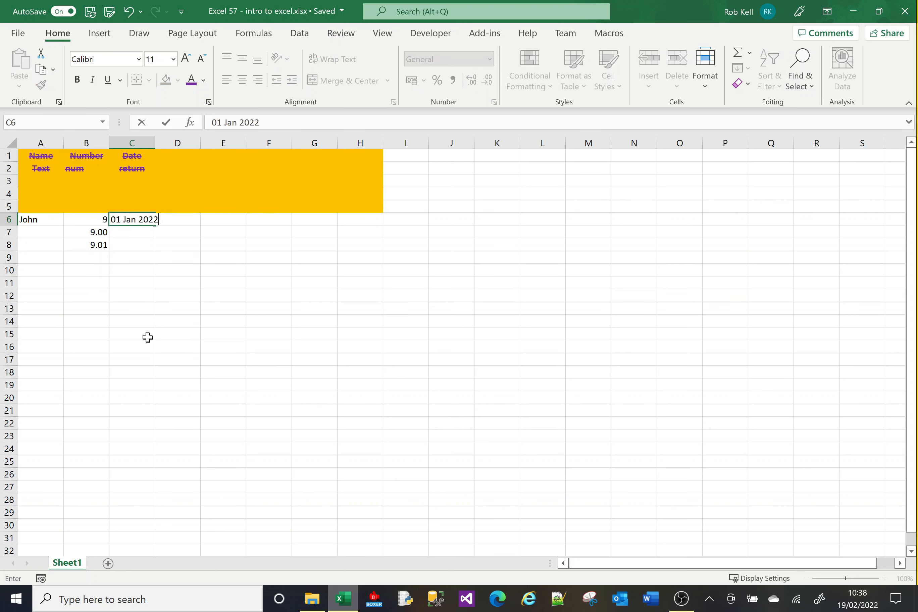
{"action": "key", "text": "Return"}
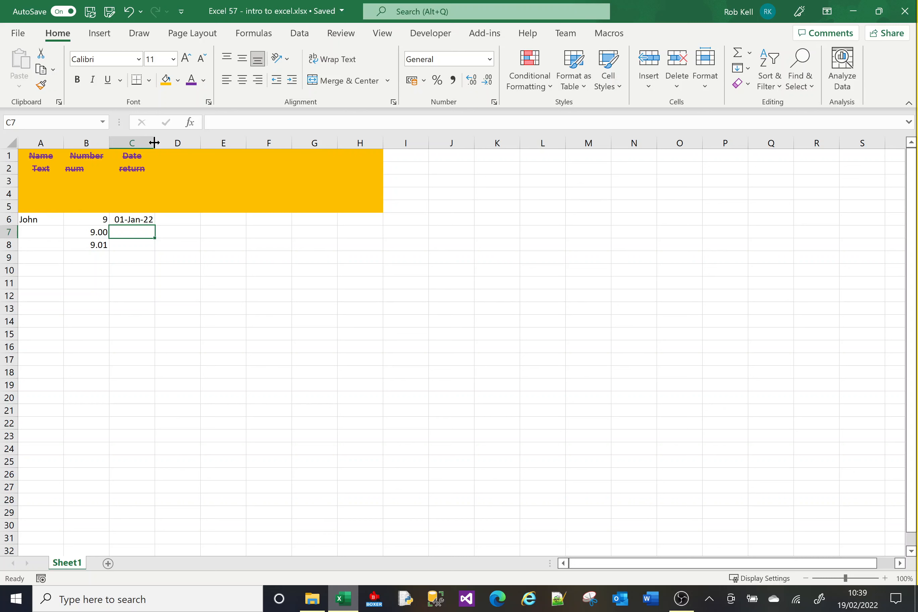
Widen column C and increase the height of row 5
{"action": "left_click_drag", "start_coordinate": [154, 143], "coordinate": [172, 143]}
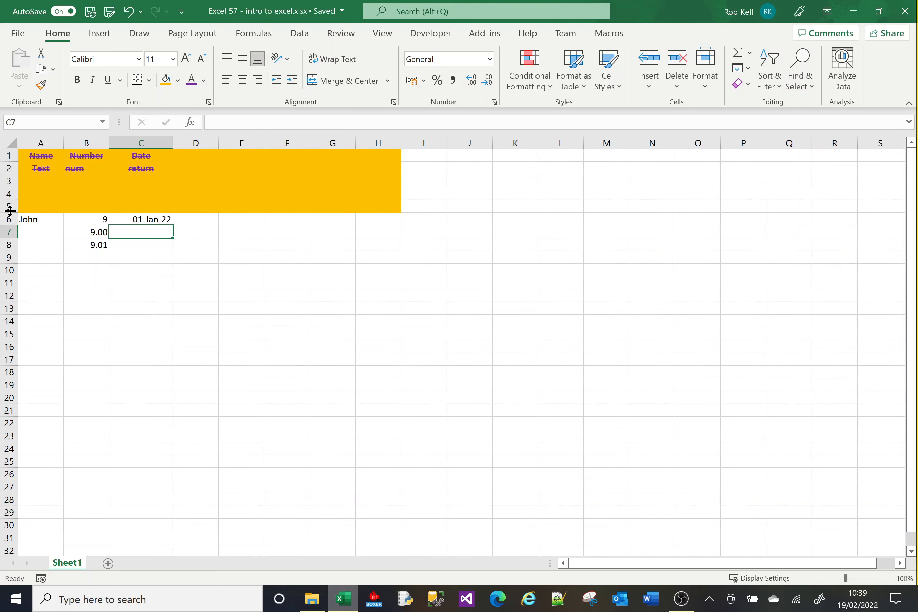
{"action": "left_click_drag", "start_coordinate": [9, 210], "coordinate": [10, 228]}
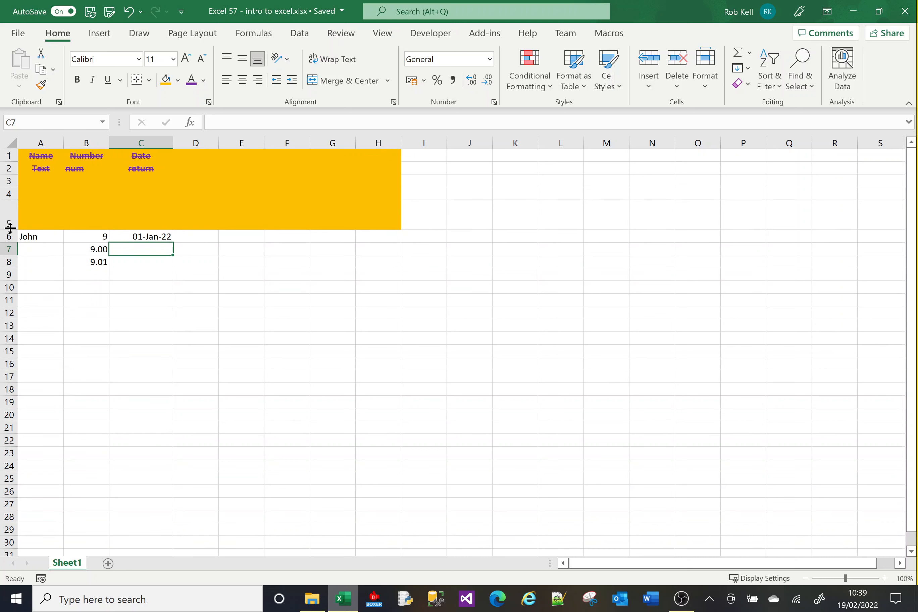
{"action": "left_click", "coordinate": [216, 179]}
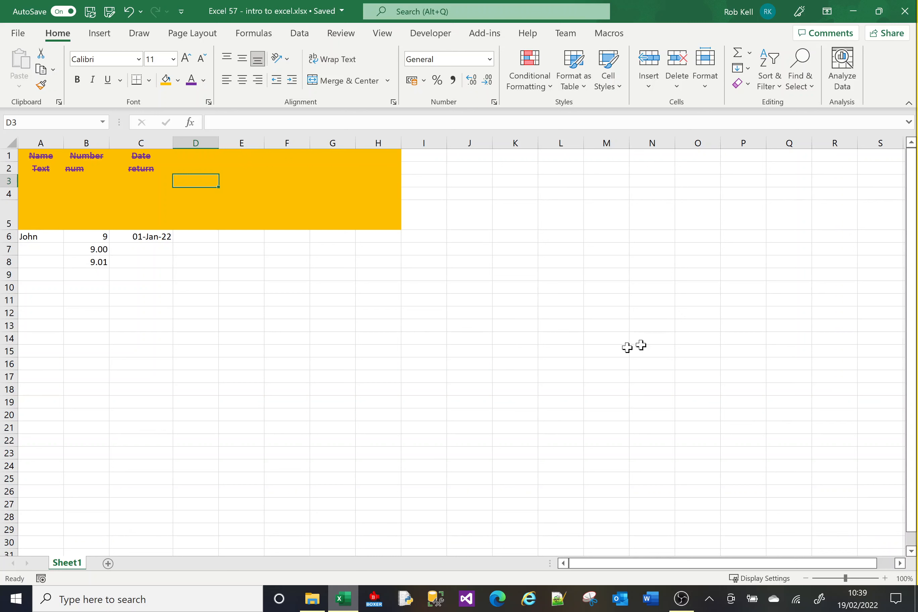
Browse the empty worksheet area across to column AL and down to row 27 and beyond
{"action": "left_click", "coordinate": [900, 563]}
{"action": "left_click_drag", "start_coordinate": [901, 563], "coordinate": [900, 563]}
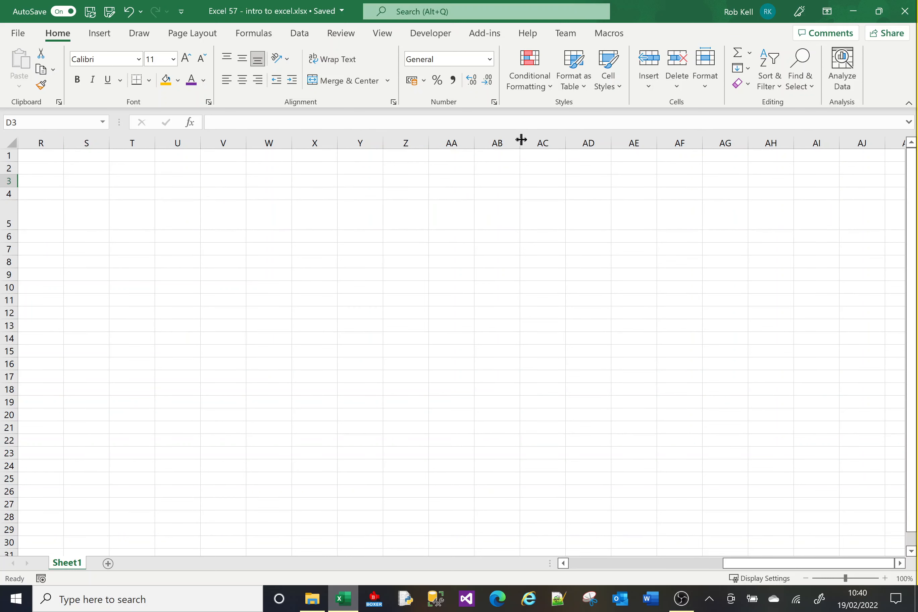
{"action": "left_click_drag", "start_coordinate": [900, 565], "coordinate": [912, 552]}
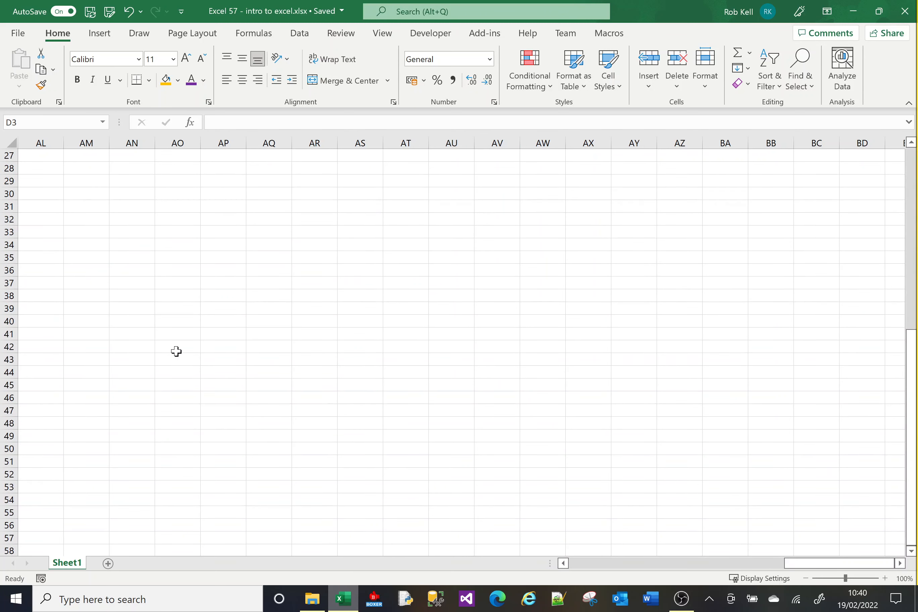
Jump back to the start of the sheet by going to cell reference A1, and select cell B15
{"action": "left_click", "coordinate": [24, 123]}
{"action": "type", "text": "A1"}
{"action": "key", "text": "Return"}
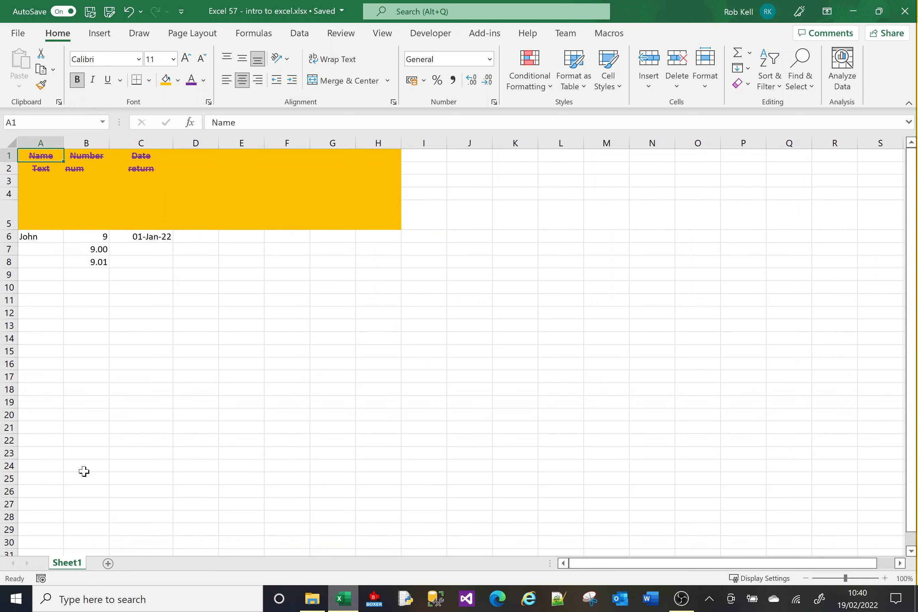
{"action": "left_click", "coordinate": [65, 350]}
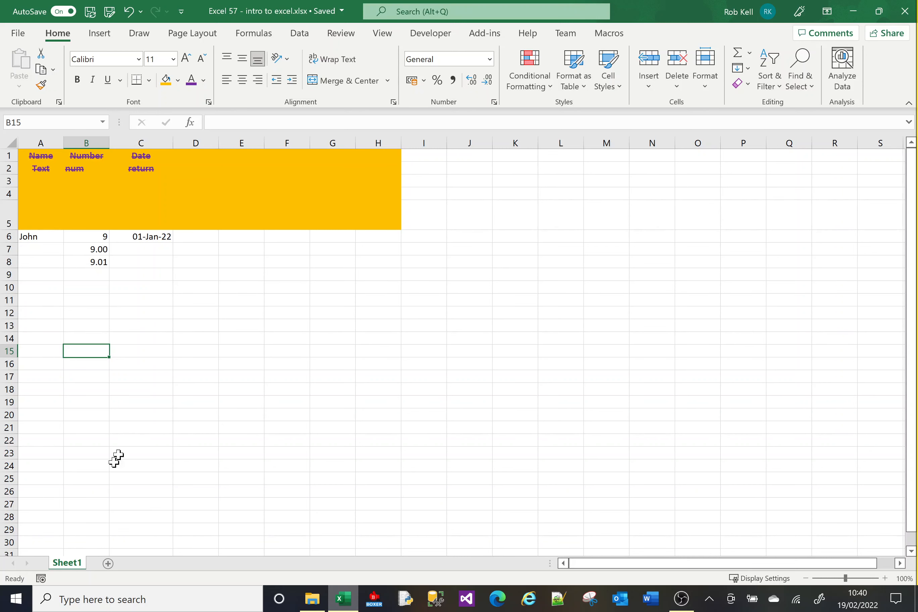
Rename the worksheet Sheet1 as Customer1
{"action": "double_click", "coordinate": [71, 568]}
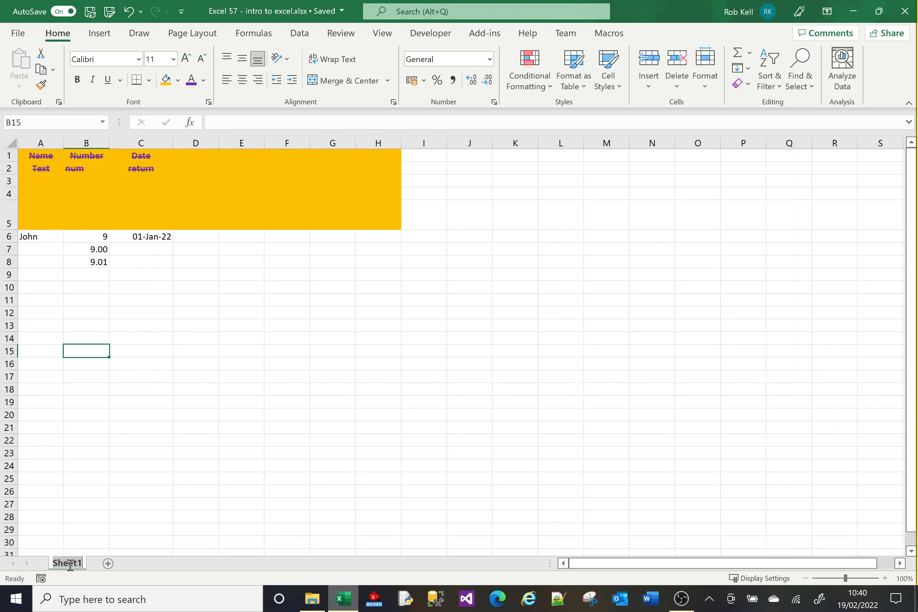
{"action": "type", "text": "Customer1"}
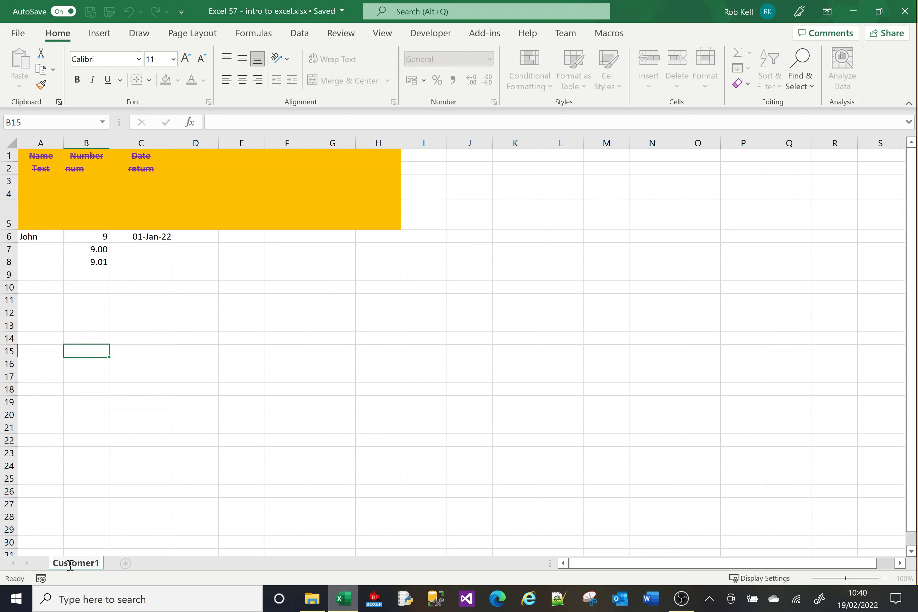
{"action": "key", "text": "Return"}
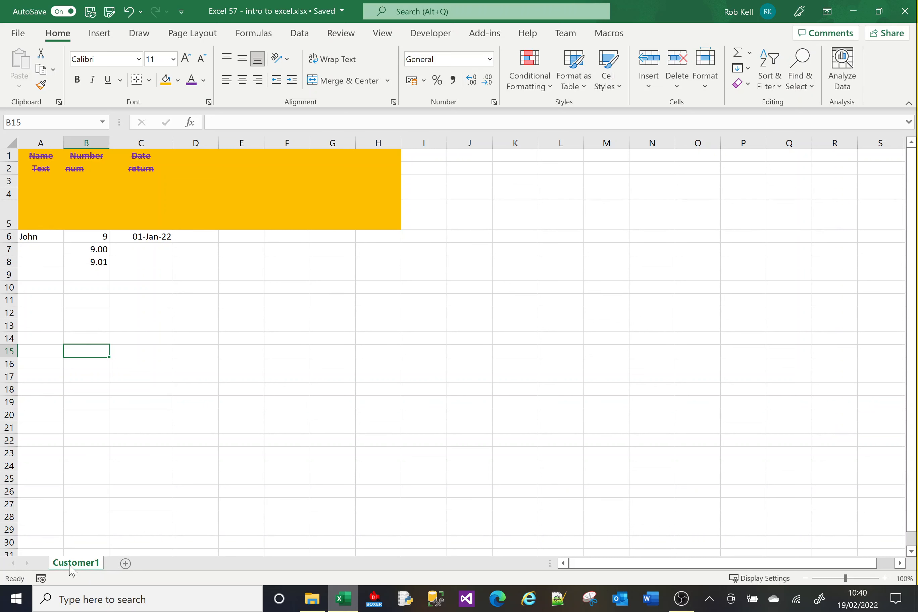
Add a second worksheet to the workbook and name it Sub Ledger
{"action": "left_click", "coordinate": [126, 564]}
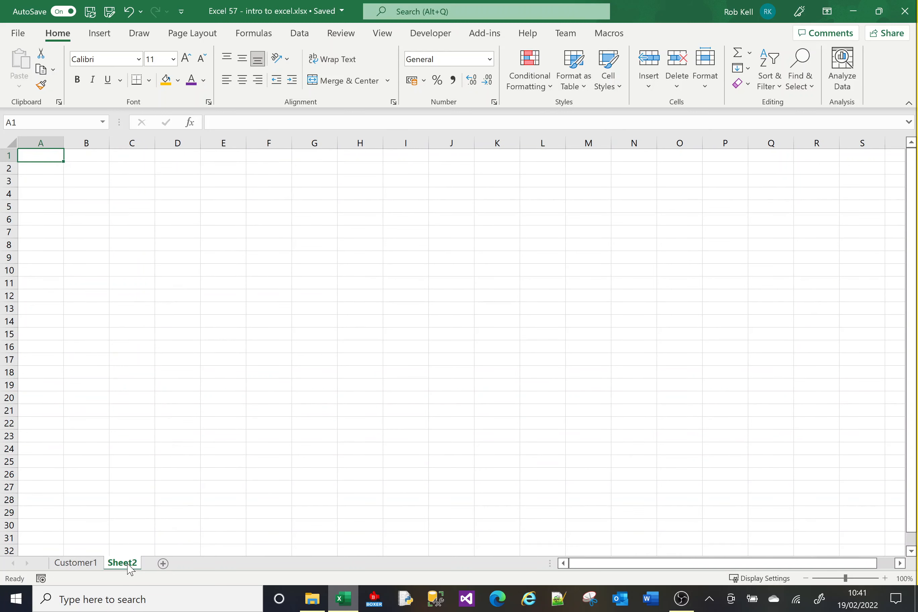
{"action": "double_click", "coordinate": [128, 563]}
{"action": "type", "text": "Sub Ledger"}
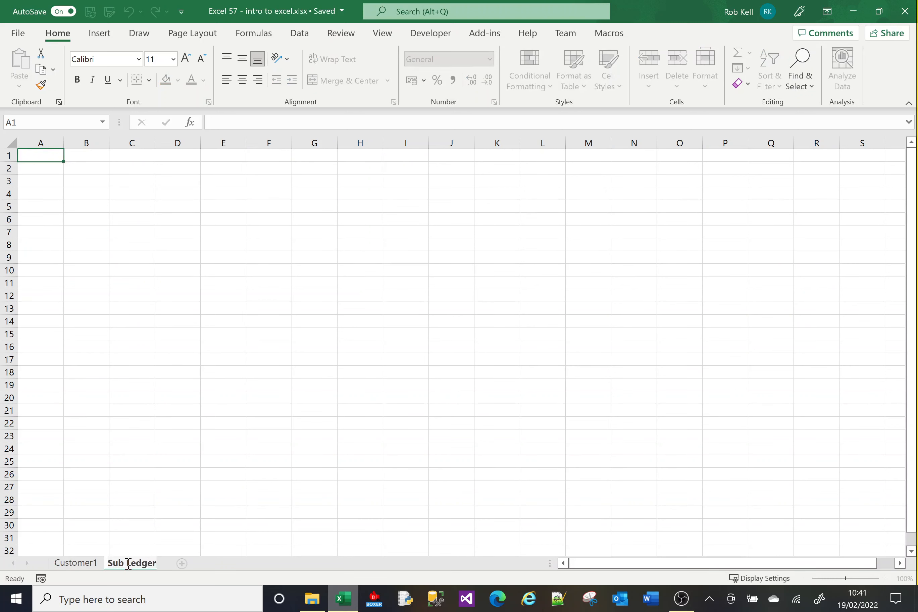
{"action": "key", "text": "Return"}
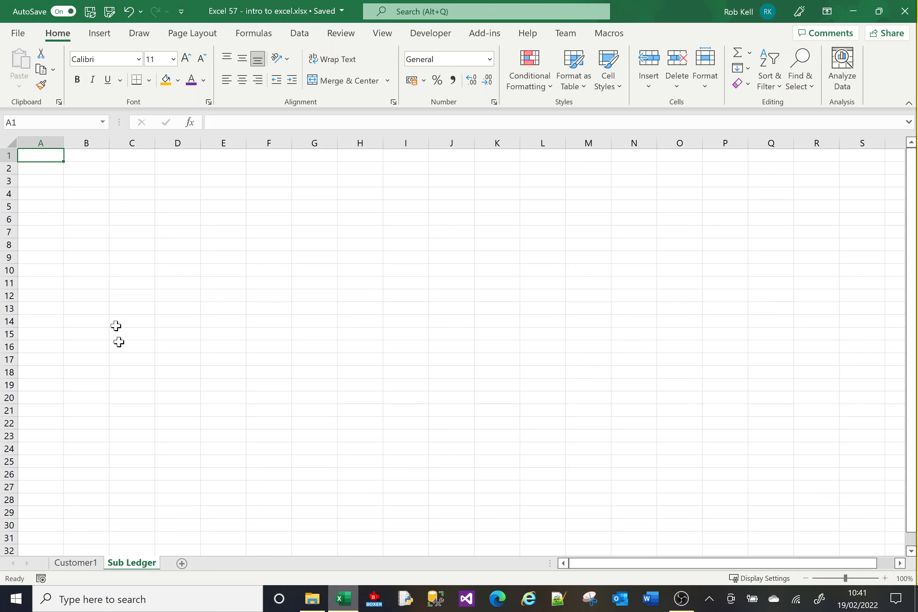
Select cells on the Sub Ledger sheet and switch between both sheets, ending on Customer1 with cell C26 selected
{"action": "left_click", "coordinate": [89, 206]}
{"action": "left_click", "coordinate": [51, 157]}
{"action": "left_click", "coordinate": [80, 563]}
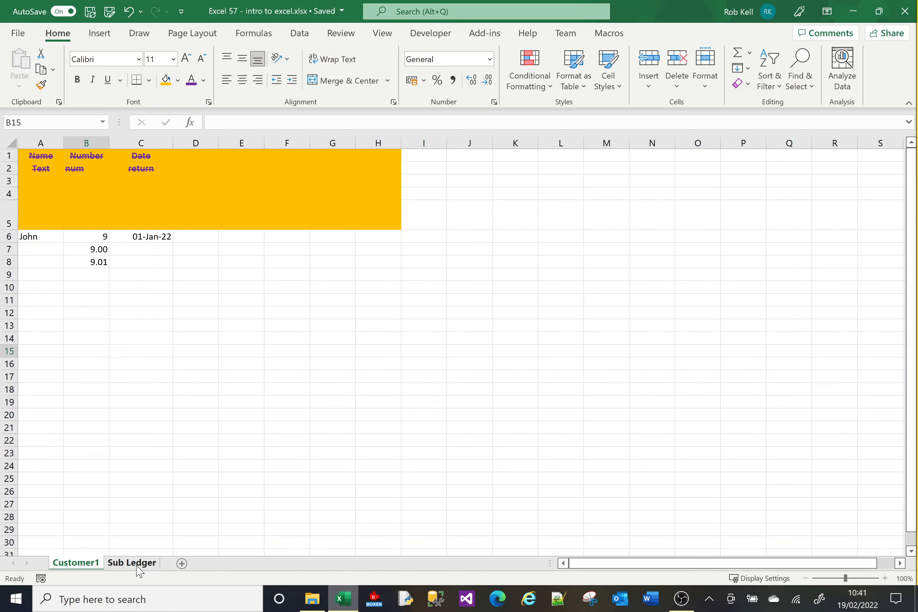
{"action": "left_click", "coordinate": [138, 565]}
{"action": "left_click", "coordinate": [74, 567]}
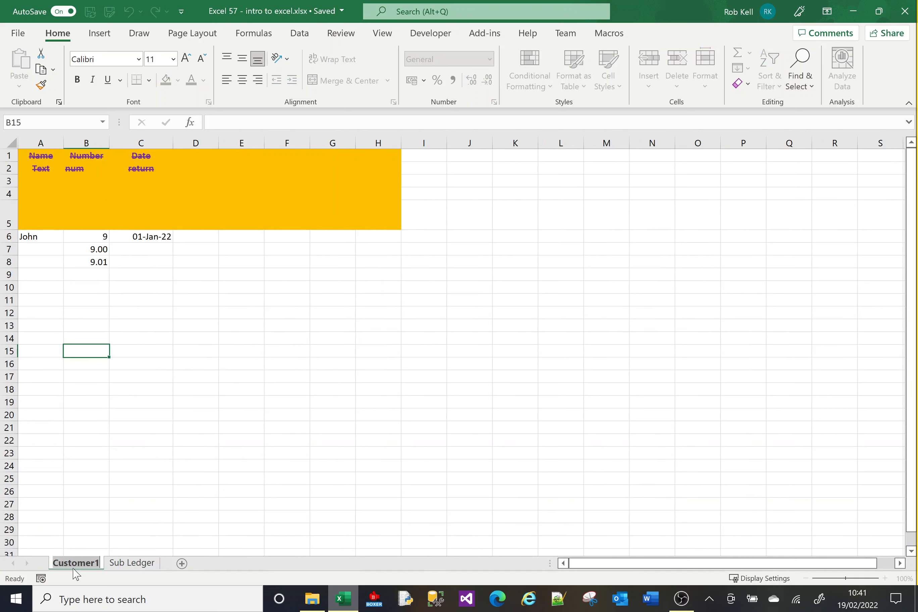
{"action": "left_click", "coordinate": [133, 489]}
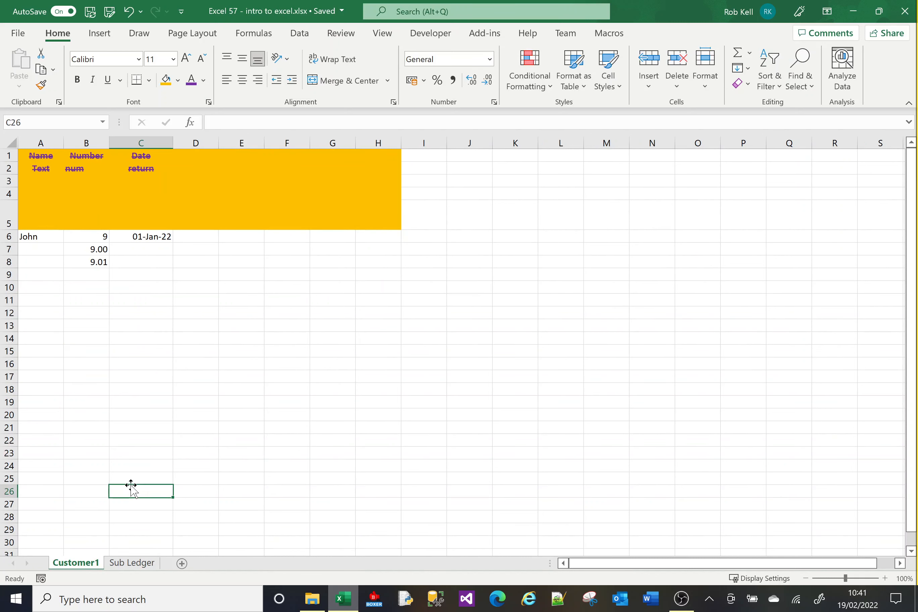